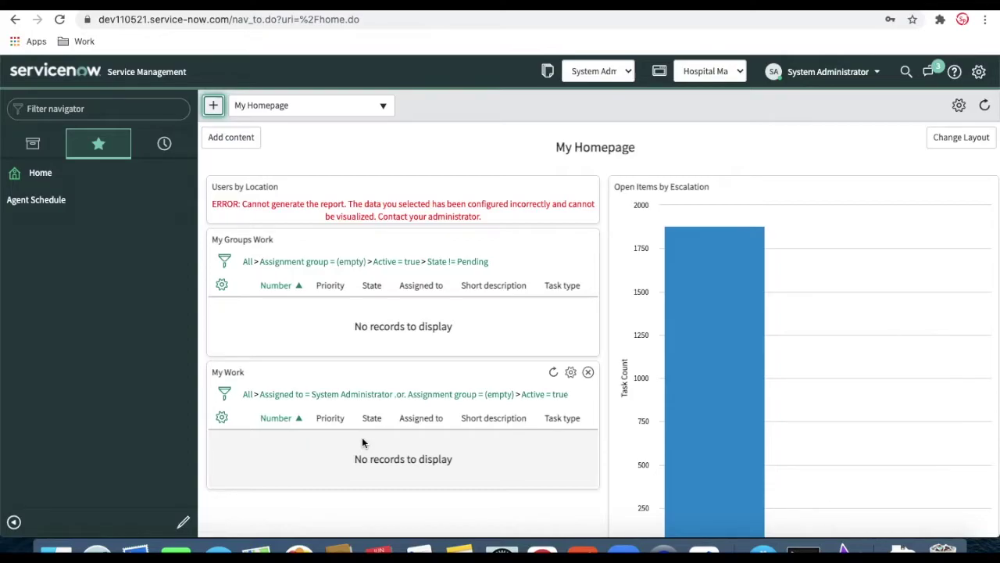
Find the Hospital Management application's modules, list all patient records, and open the second record
click(56, 147)
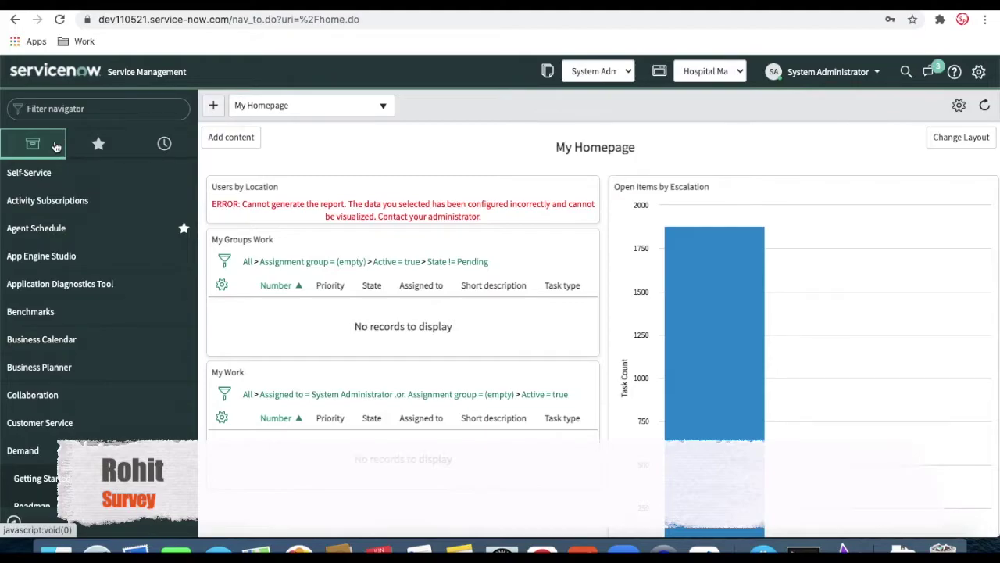
click(71, 108)
text(hos)
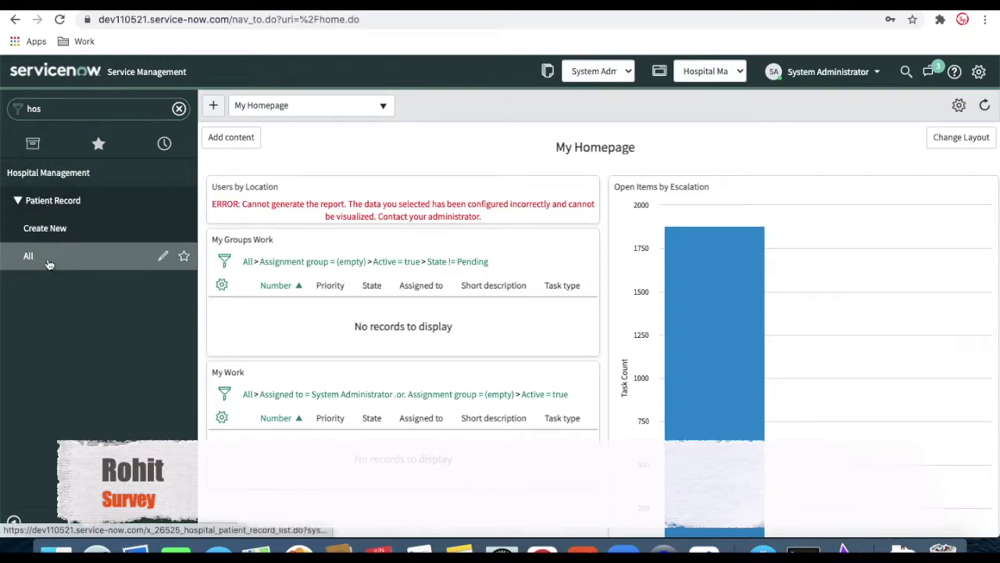
click(47, 263)
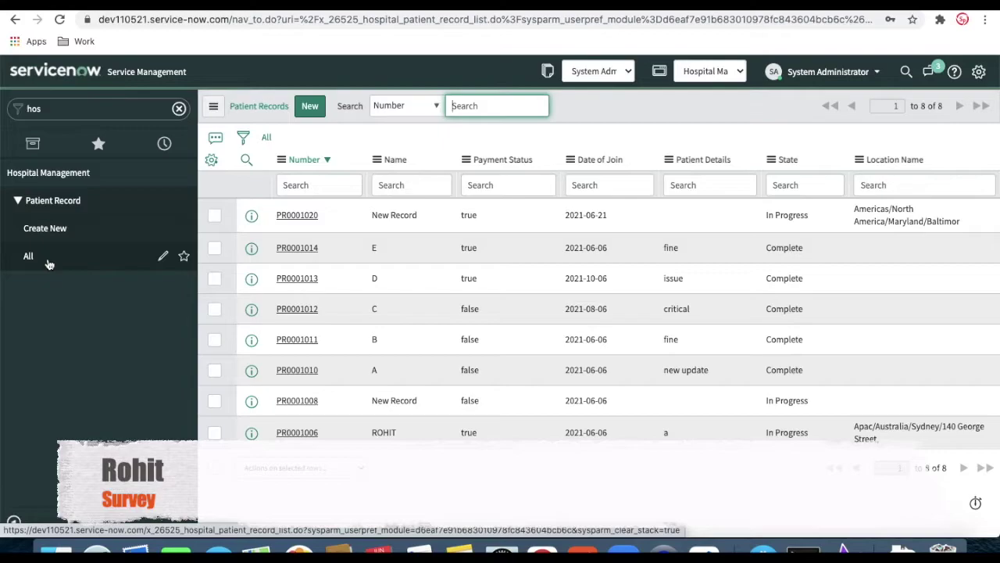
click(291, 248)
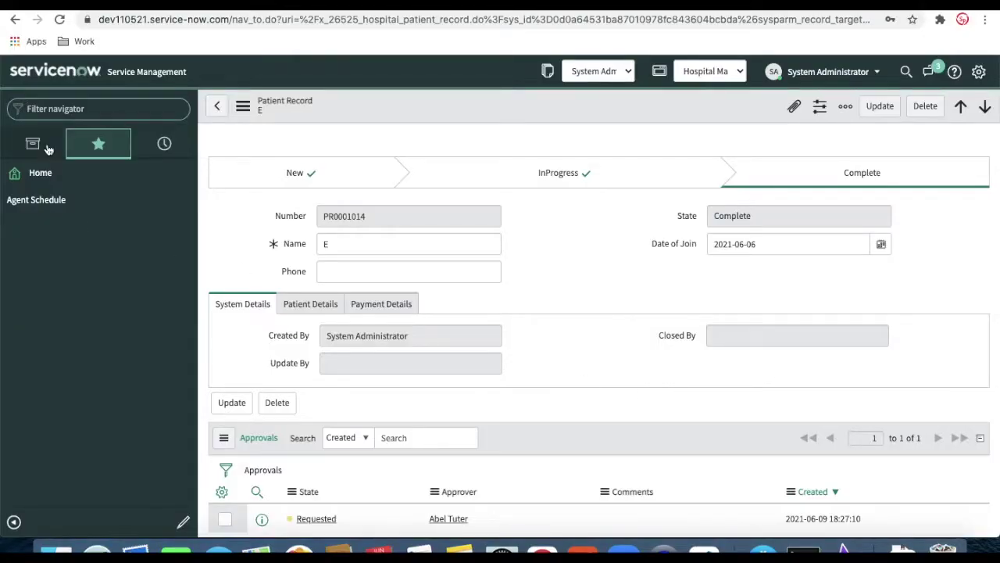
Filter the application navigator for Survey, view the existing surveys, and open the Survey Designer
click(33, 144)
text(S)
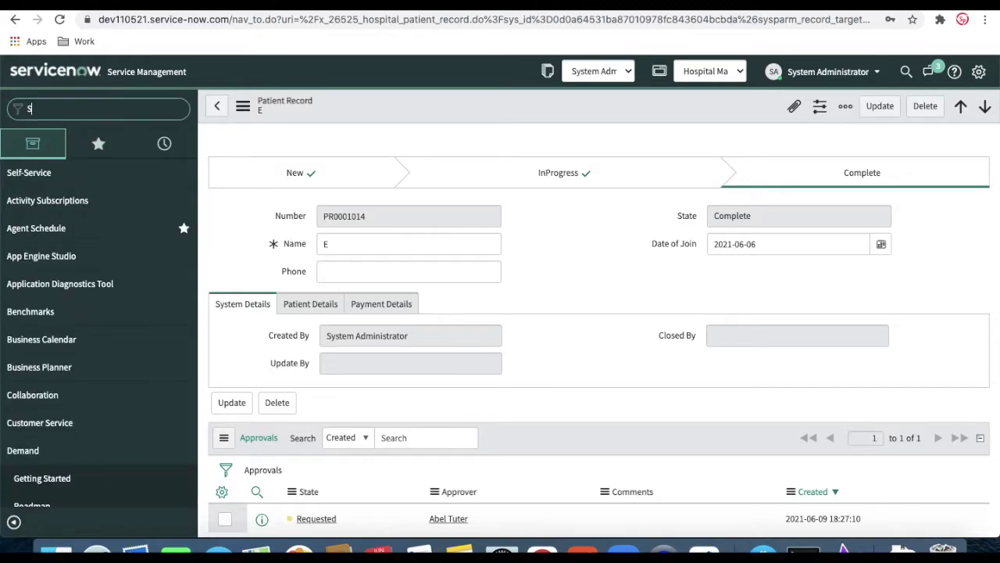
text(urve)
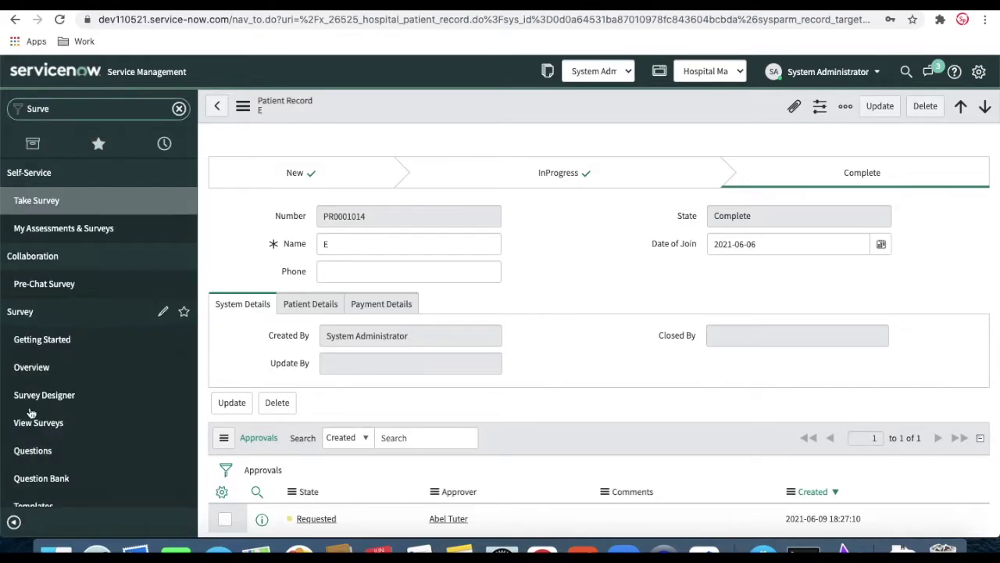
scroll(54, 376, down, 1)
text(y)
scroll(53, 376, down, 1)
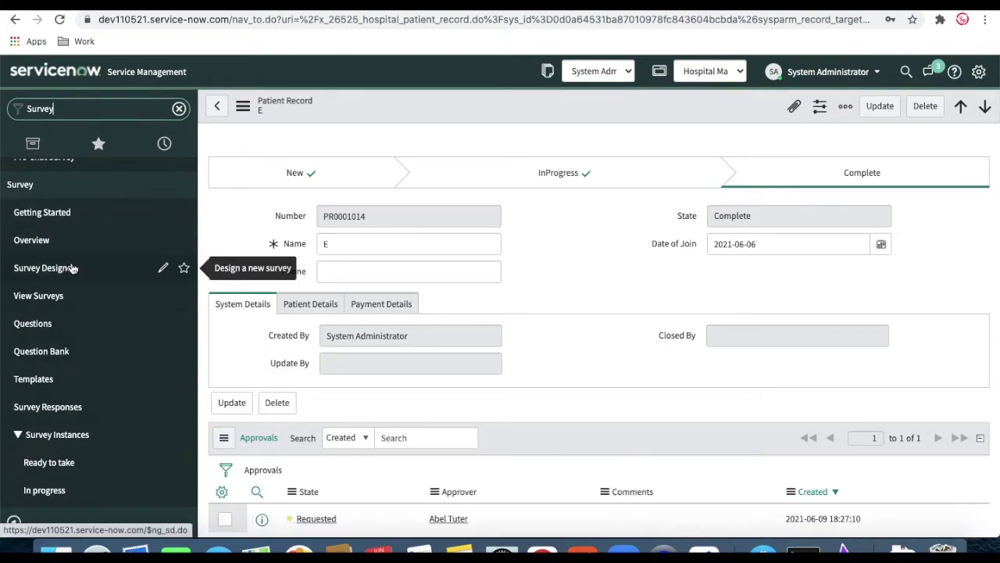
click(67, 304)
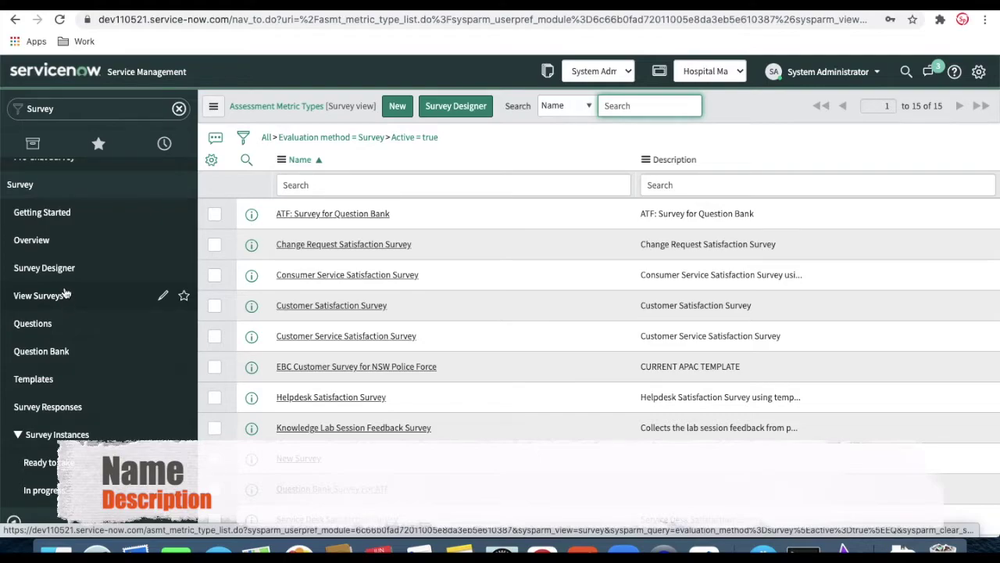
click(62, 269)
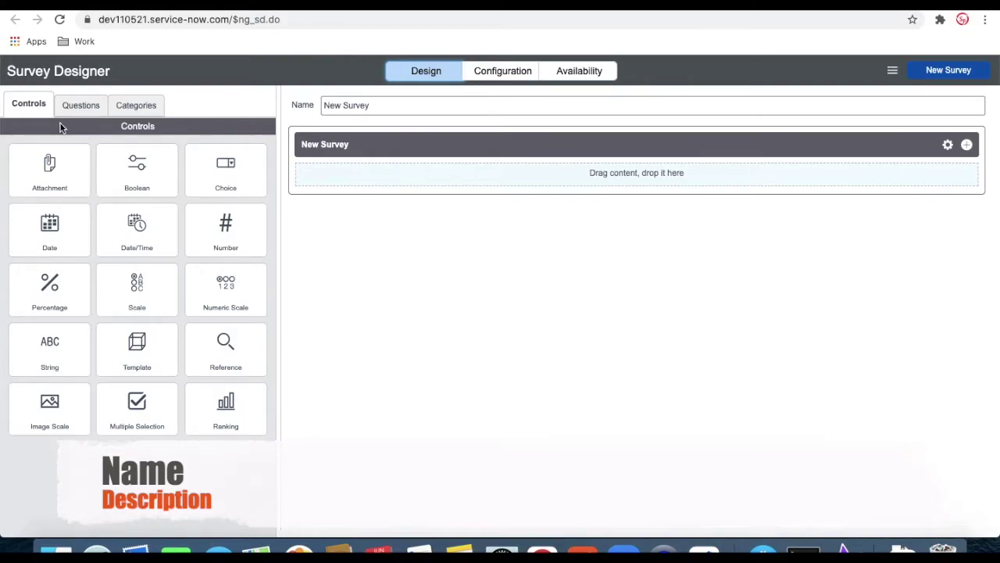
Look through the designer's reusable questions and categories, and return to the available question controls
click(81, 110)
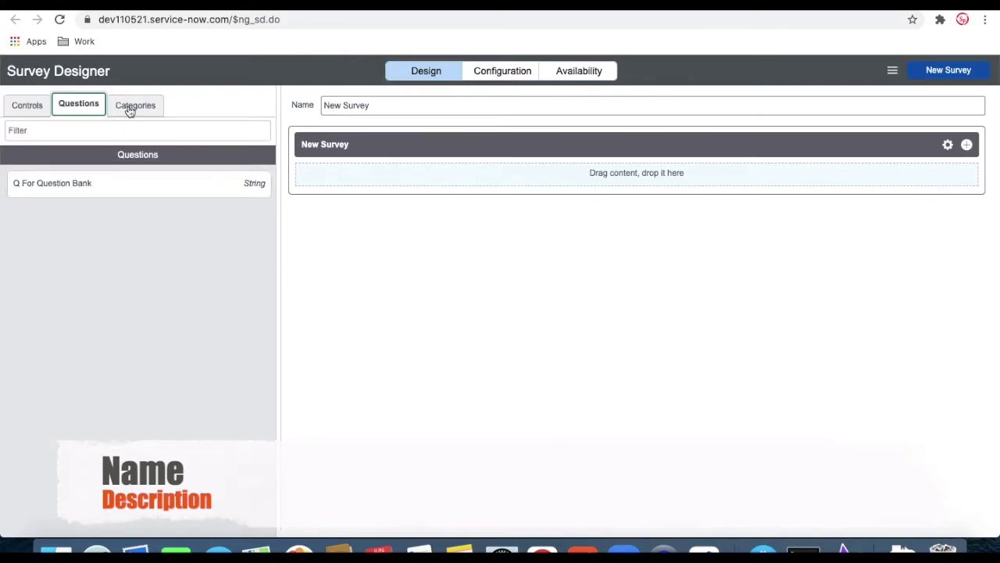
click(128, 107)
click(86, 107)
click(131, 109)
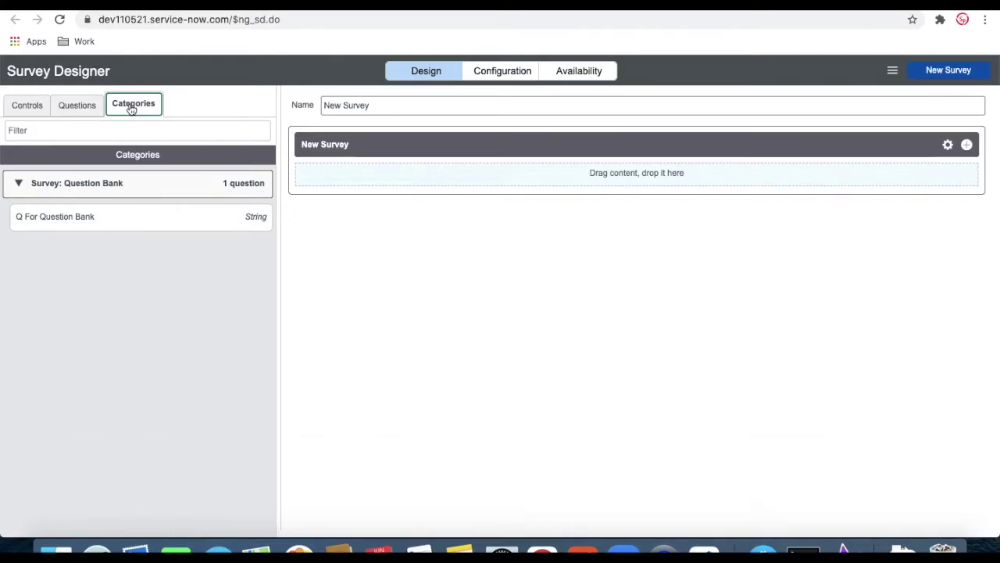
click(17, 109)
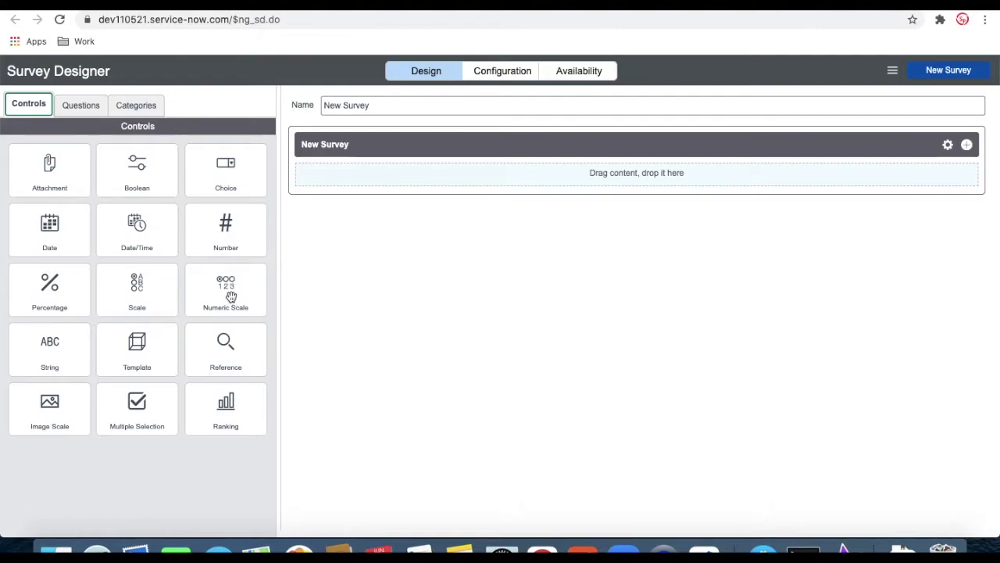
Add a Numeric Scale question to the new survey, worded "How you like our product ?"
drag(231, 296, 400, 187)
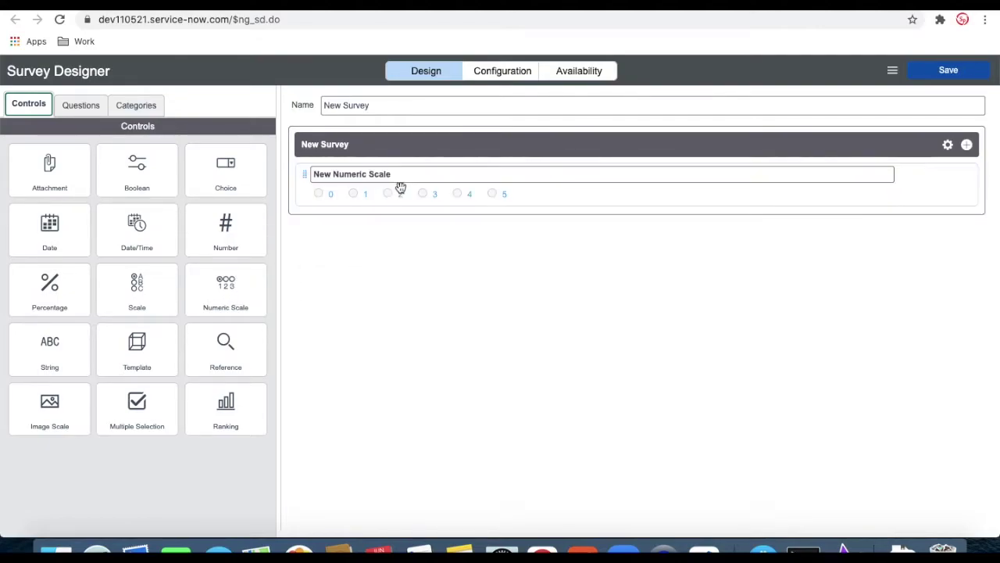
click(396, 179)
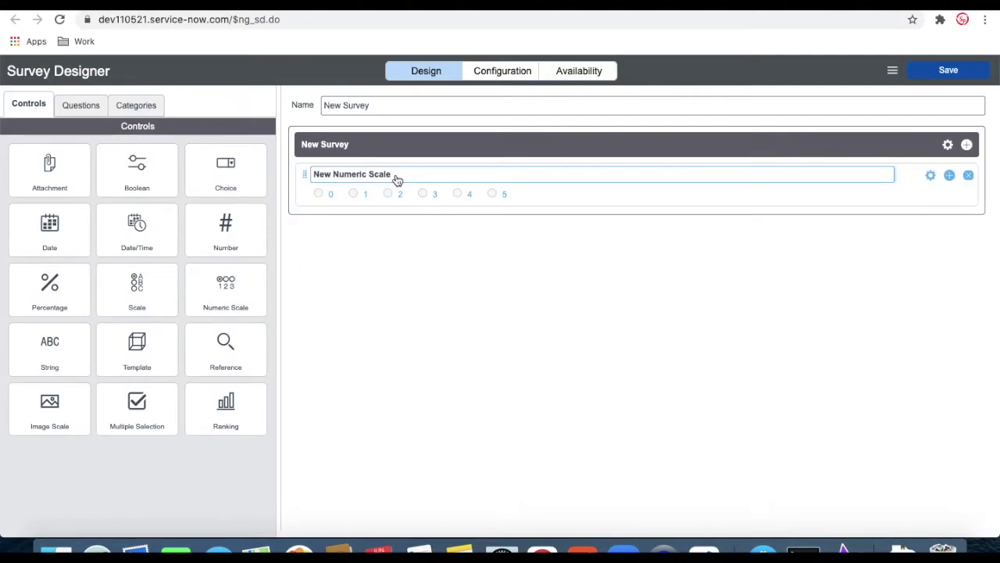
key(BackSpace)
key(BackSpace)
key(BackSpace)
key(BackSpace)
key(BackSpace)
key(BackSpace)
key(BackSpace)
key(BackSpace)
key(BackSpace)
key(BackSpace)
key(BackSpace)
key(BackSpace)
key(BackSpace)
key(BackSpace)
key(BackSpace)
key(BackSpace)
key(BackSpace)
text(How you like our product ?)
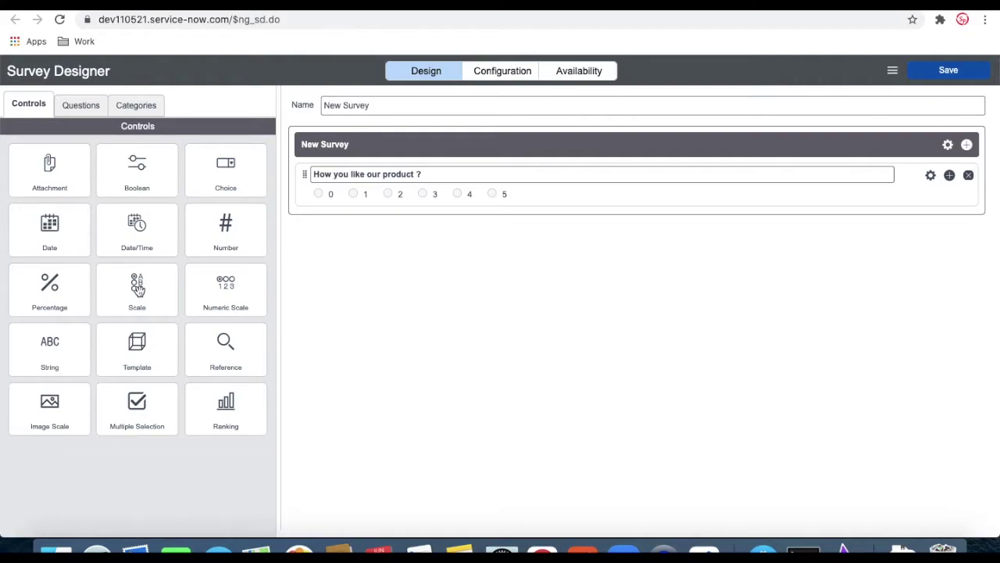
Add a Scale question below the product question, worded "Like our payment system ?"
drag(137, 289, 411, 241)
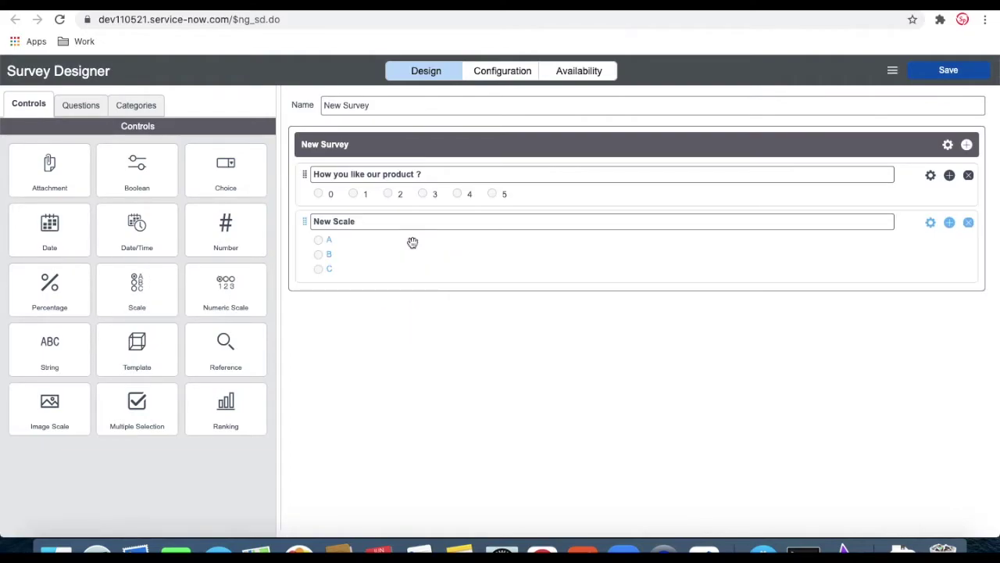
click(385, 225)
key(BackSpace)
key(BackSpace)
key(BackSpace)
key(BackSpace)
key(BackSpace)
key(BackSpace)
key(BackSpace)
key(BackSpace)
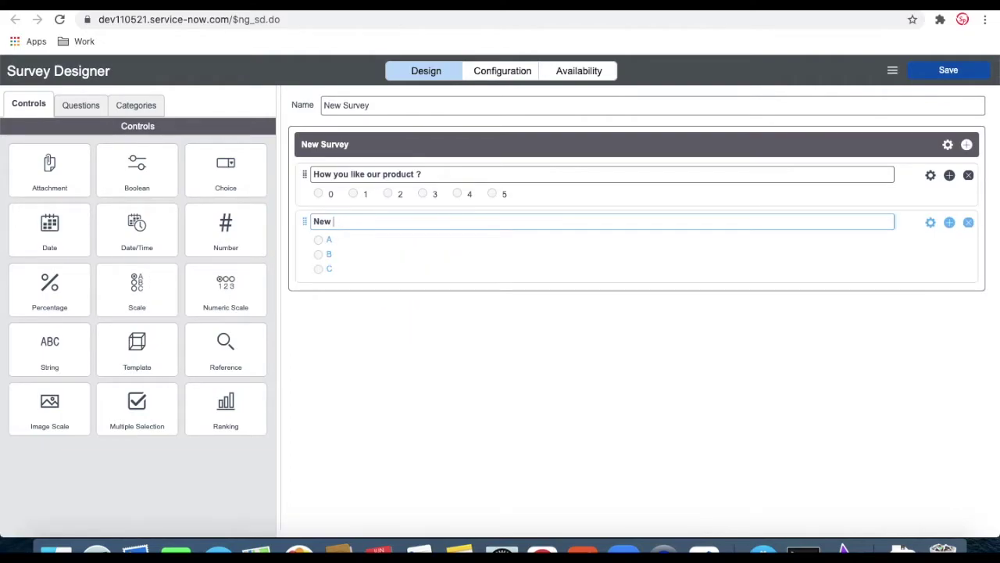
key(BackSpace)
text(Like our payment syste)
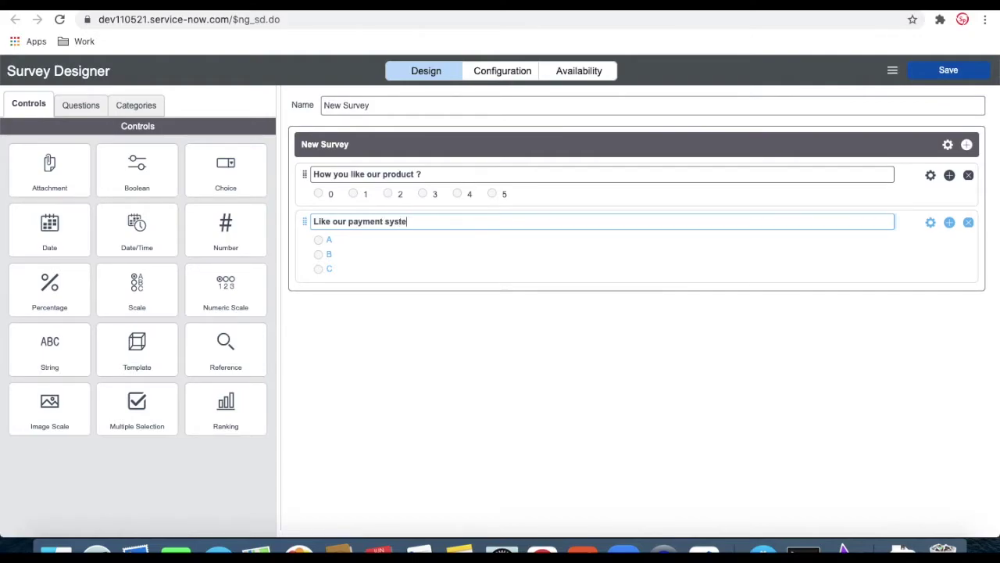
text(m ?)
Rename the payment question's first two choices to Yes and No, and remove its third choice
click(931, 224)
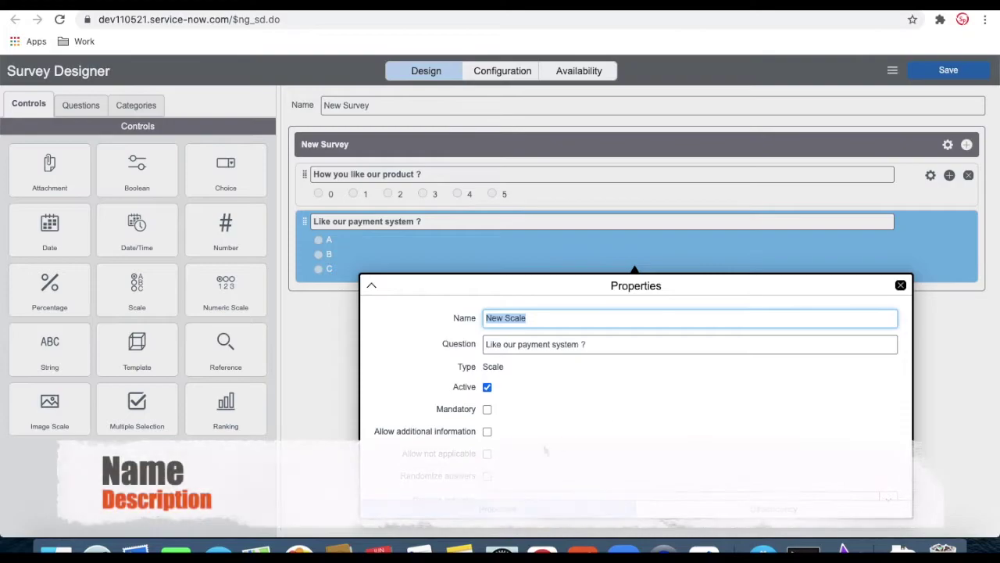
scroll(545, 450, down, 8)
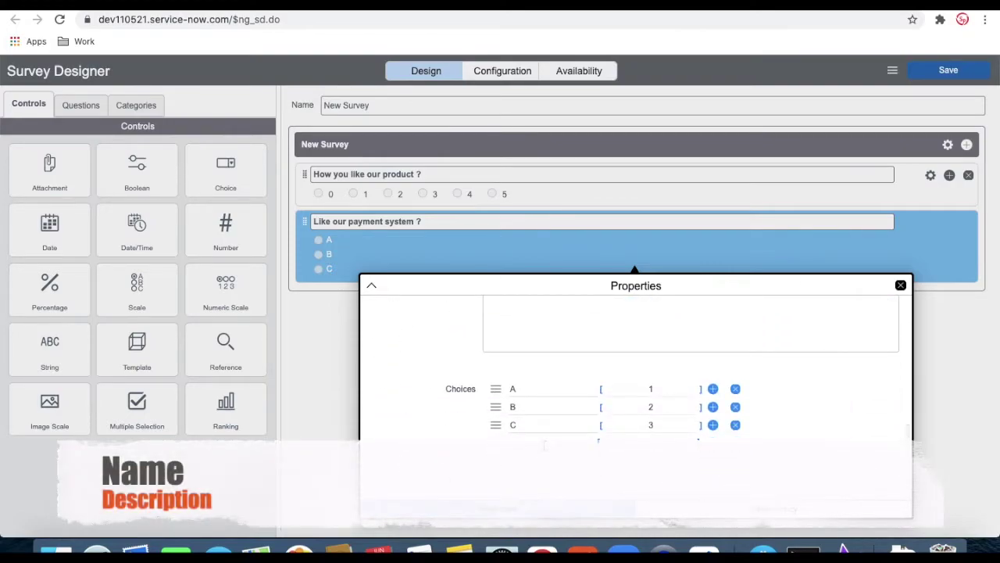
click(535, 392)
key(BackSpace)
text(Yes)
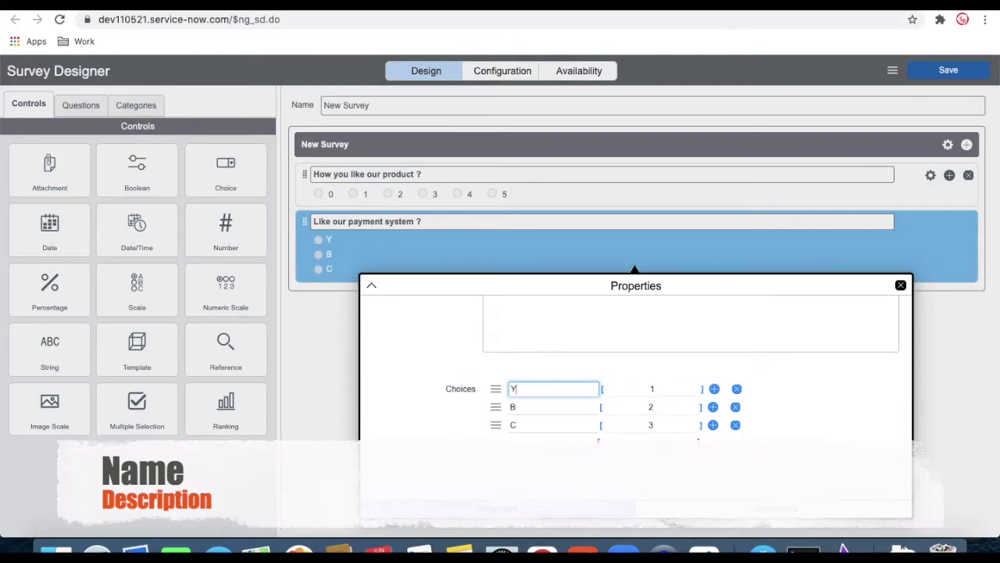
click(532, 407)
key(BackSpace)
text(No)
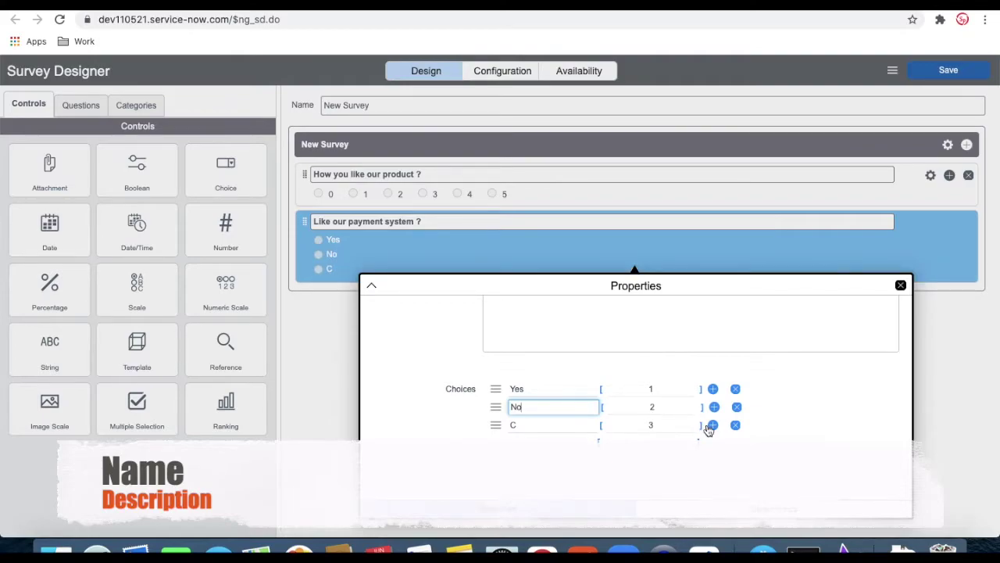
click(736, 424)
click(624, 319)
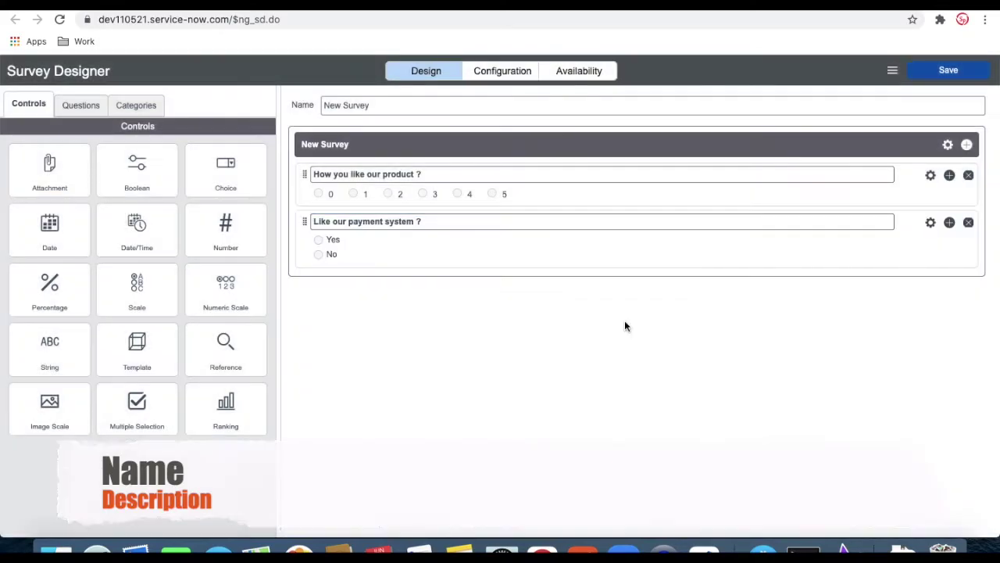
Add a String question worded "Provide Your feedback" below the payment question, and save the survey
drag(59, 346, 407, 294)
click(398, 287)
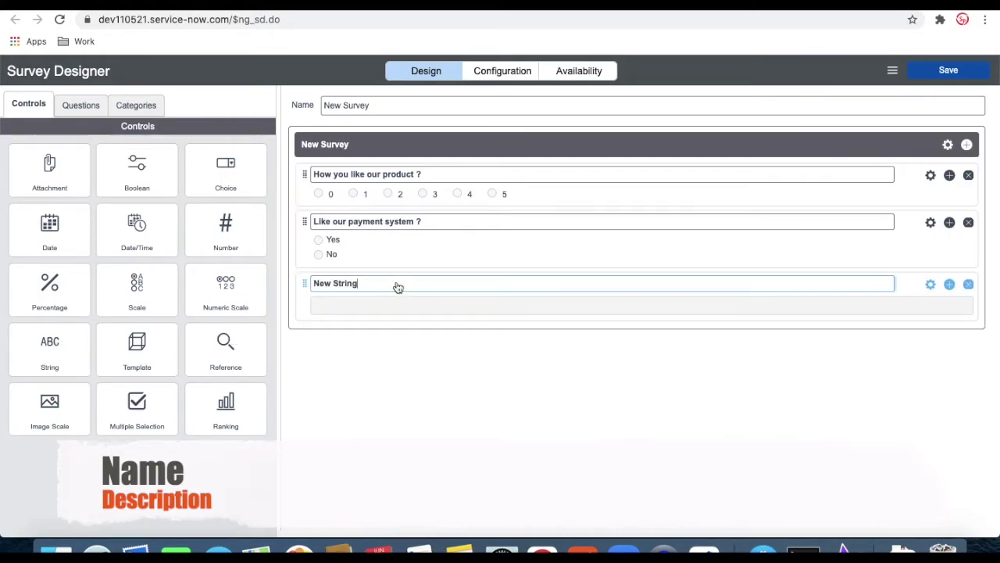
key(BackSpace)
key(BackSpace)
key(BackSpace)
key(BackSpace)
key(BackSpace)
key(BackSpace)
key(BackSpace)
key(BackSpace)
key(BackSpace)
key(BackSpace)
text(Provide Your fe)
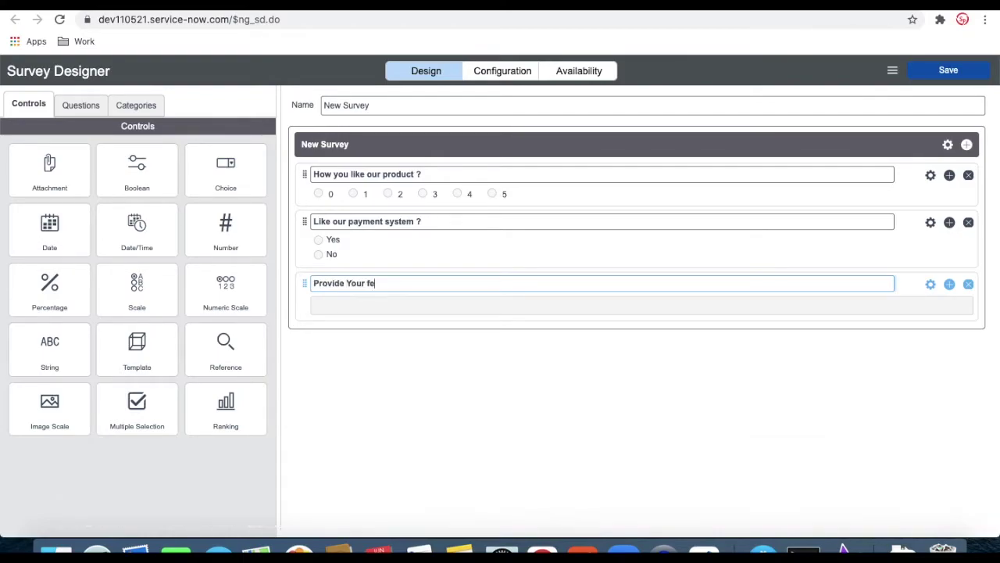
text(edback)
click(622, 426)
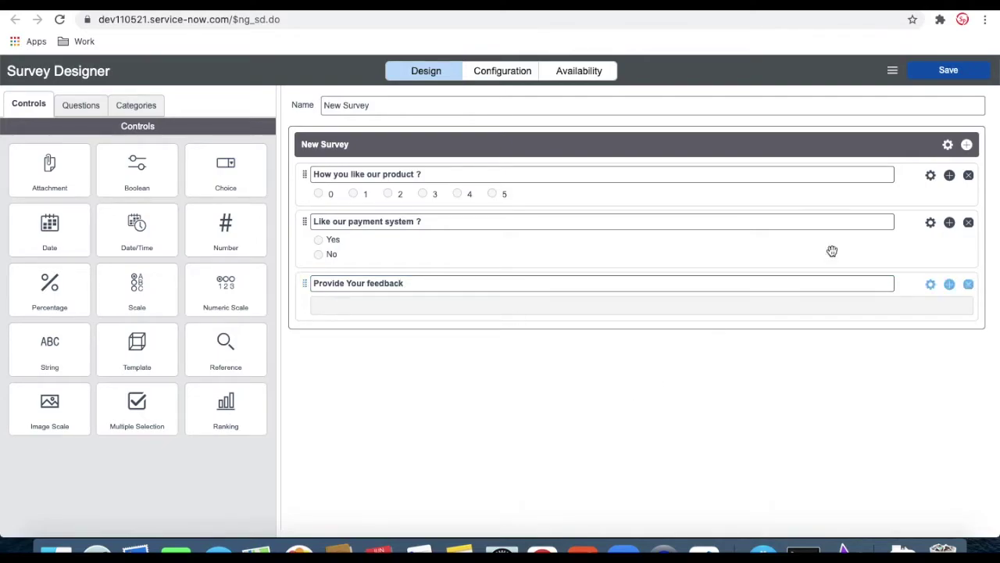
click(948, 71)
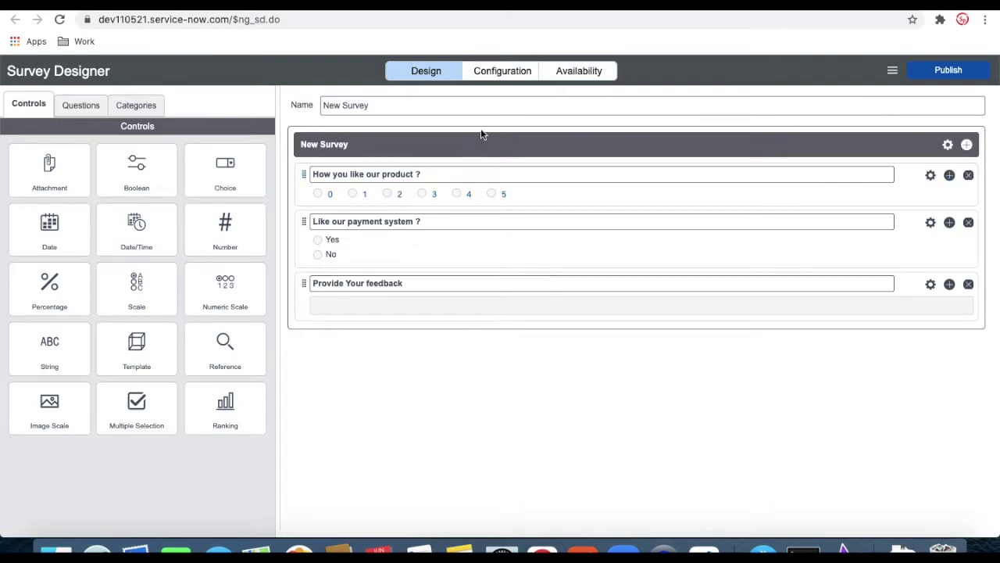
Enter "Please provide your feedback" as the introduction in the survey's configuration
click(489, 75)
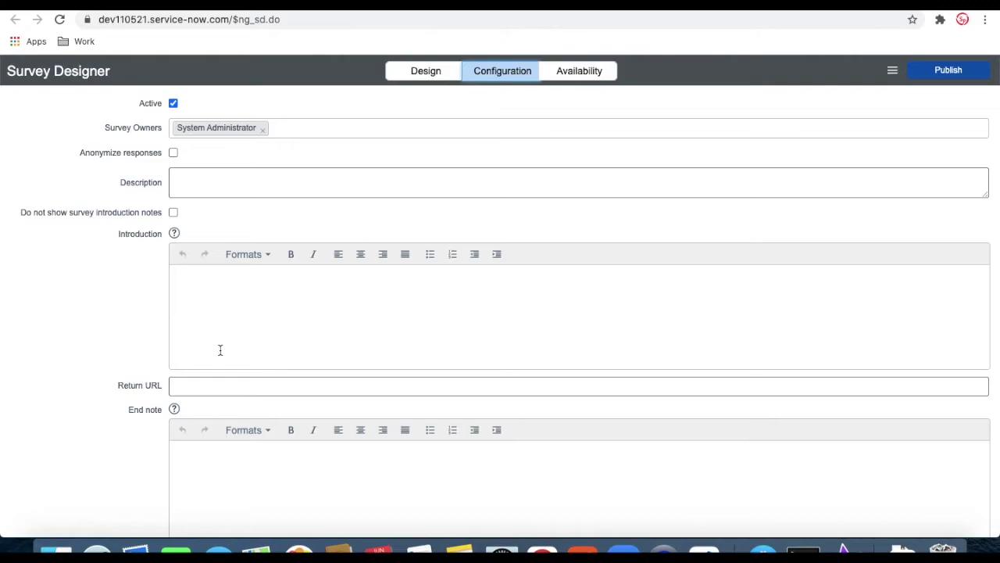
scroll(219, 350, down, 5)
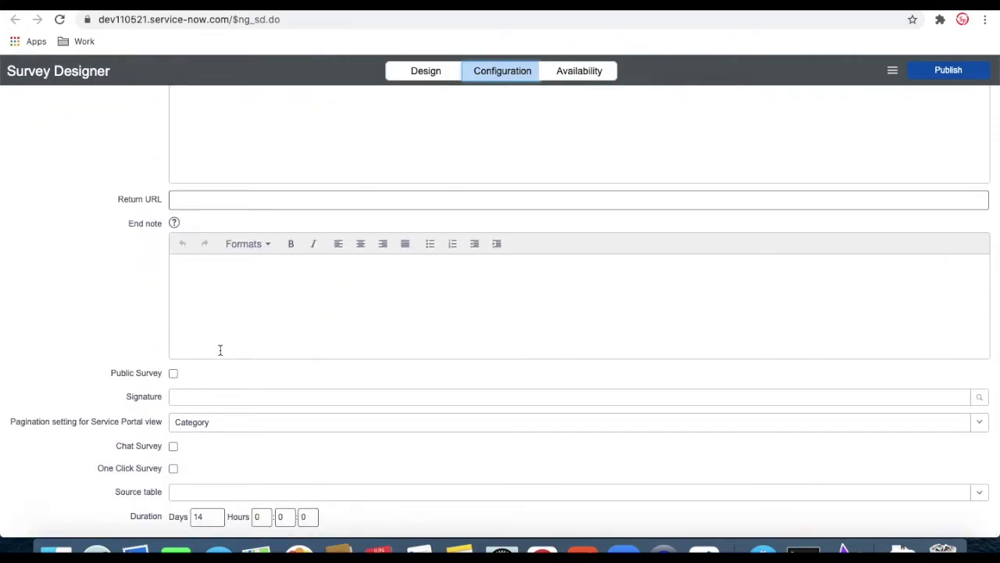
scroll(220, 351, up, 5)
click(219, 326)
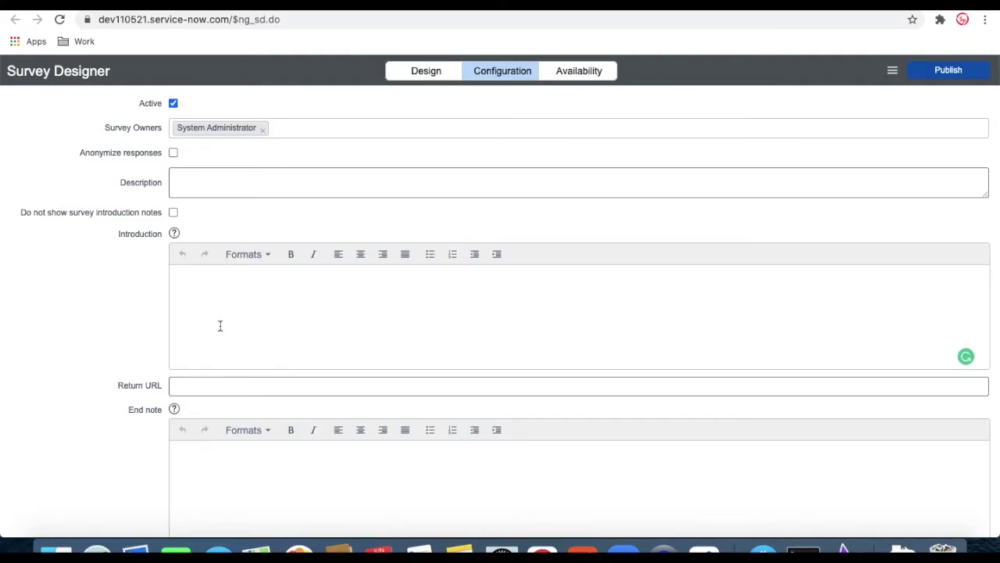
text(Please provide )
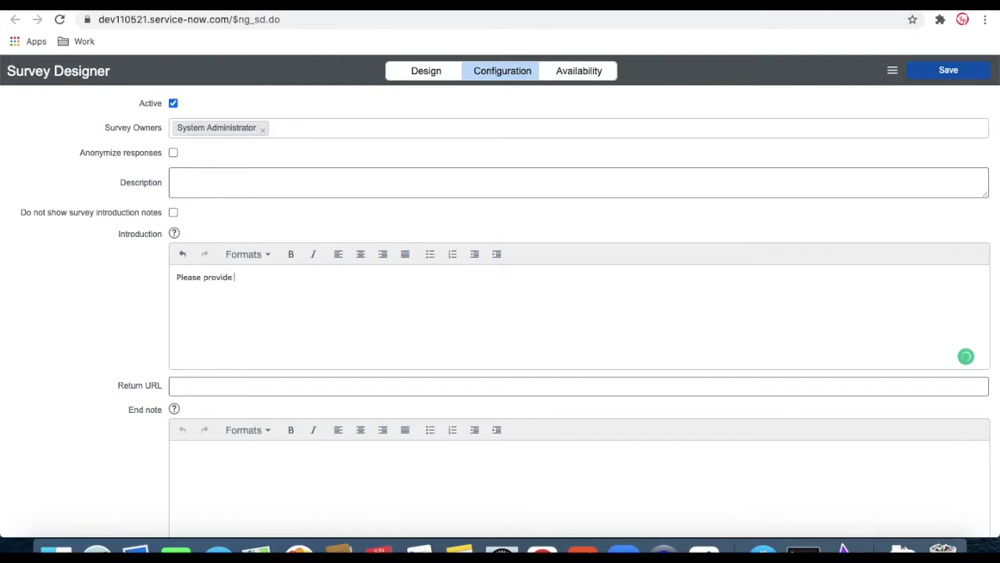
text(your feedback)
Set the survey's source table to Patient Record [x_26525_hospital_patient_record] and save the survey
scroll(67, 402, down, 5)
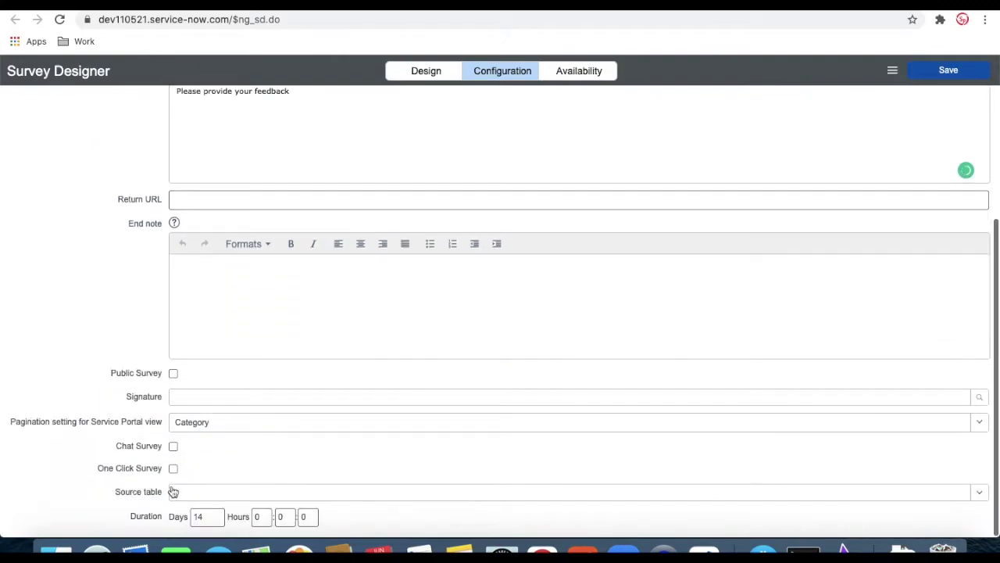
click(195, 493)
click(197, 494)
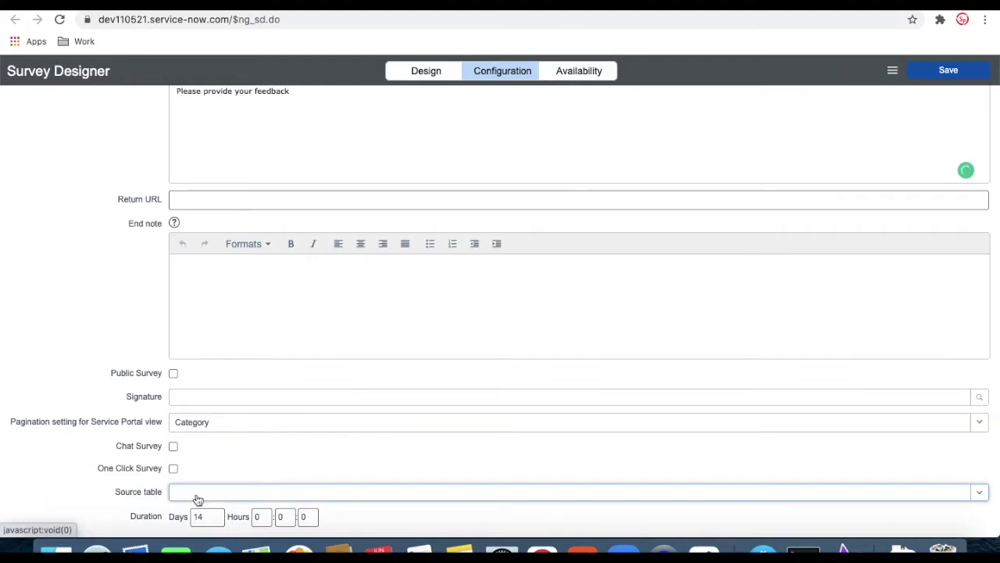
click(198, 495)
text(pati)
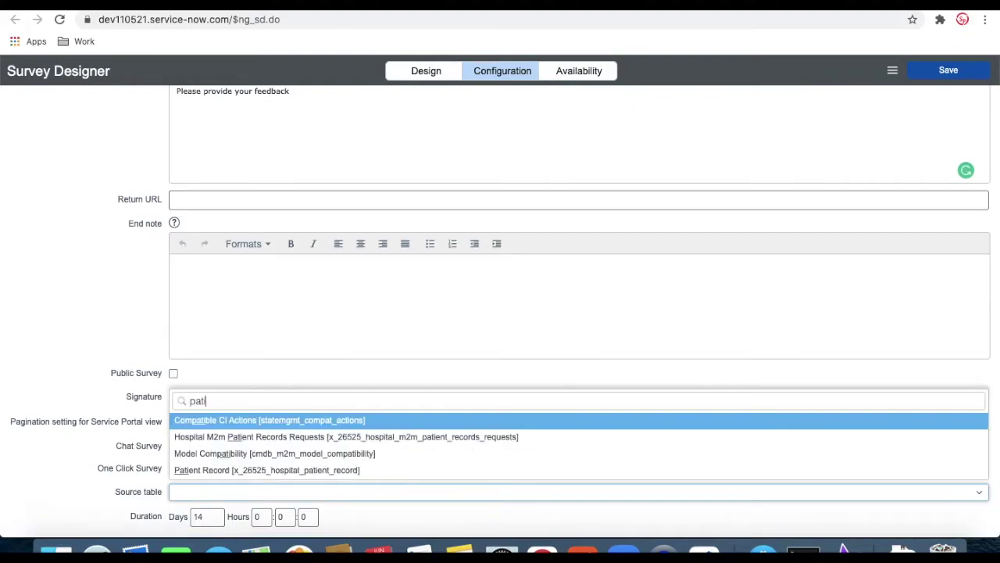
key(Down)
key(Down)
key(Down)
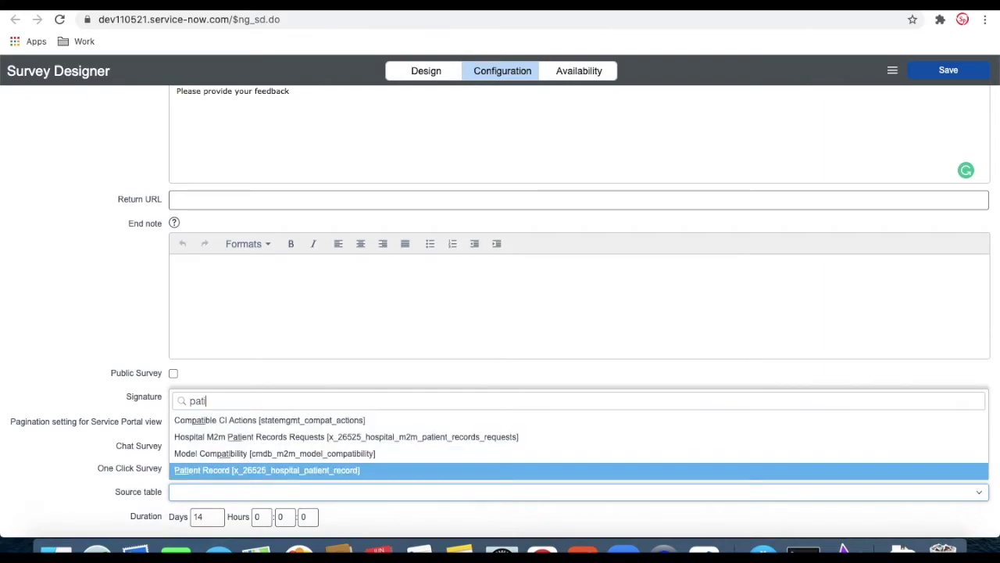
key(Return)
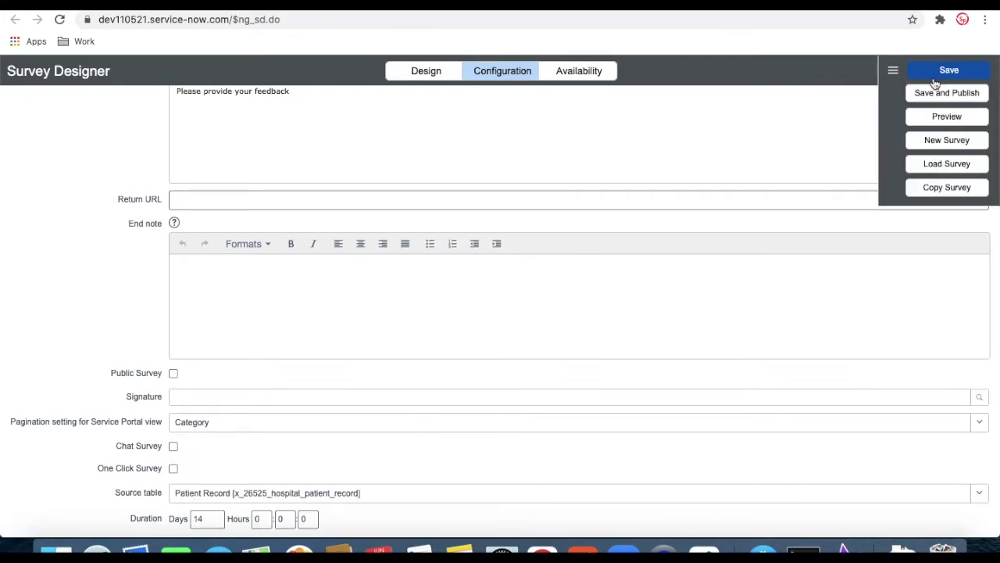
click(934, 77)
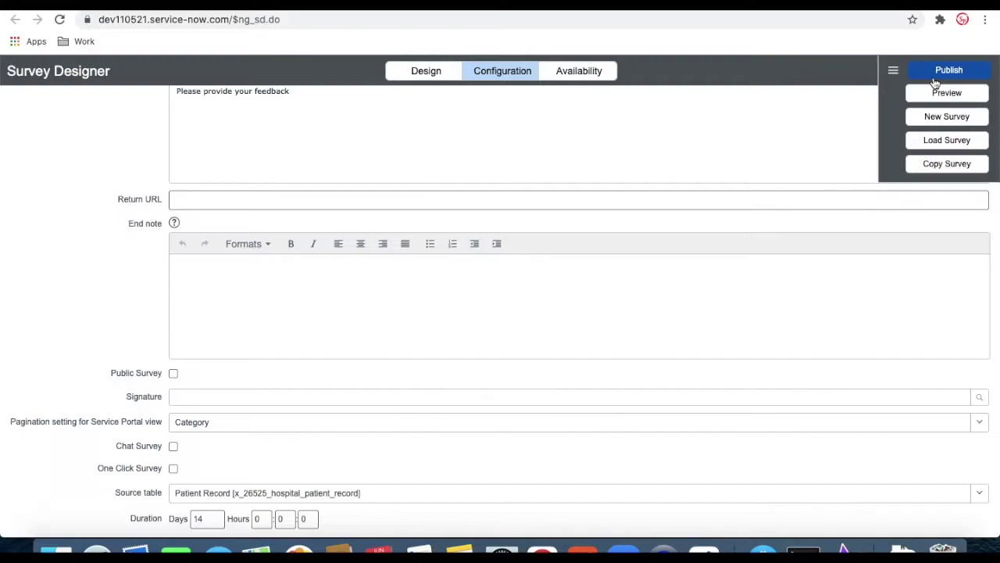
Preview the survey with its three questions, close the preview, and publish the survey
click(943, 95)
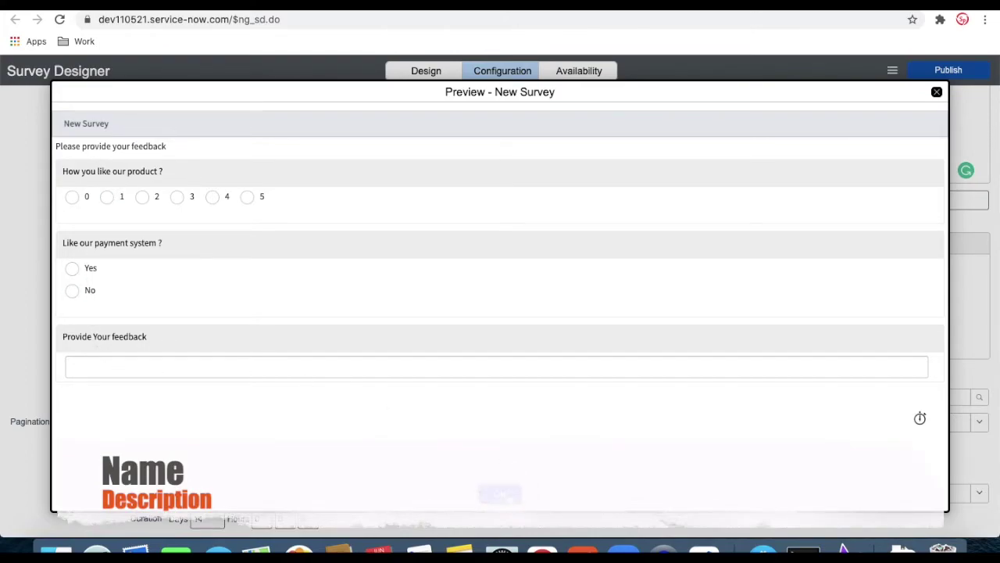
click(500, 494)
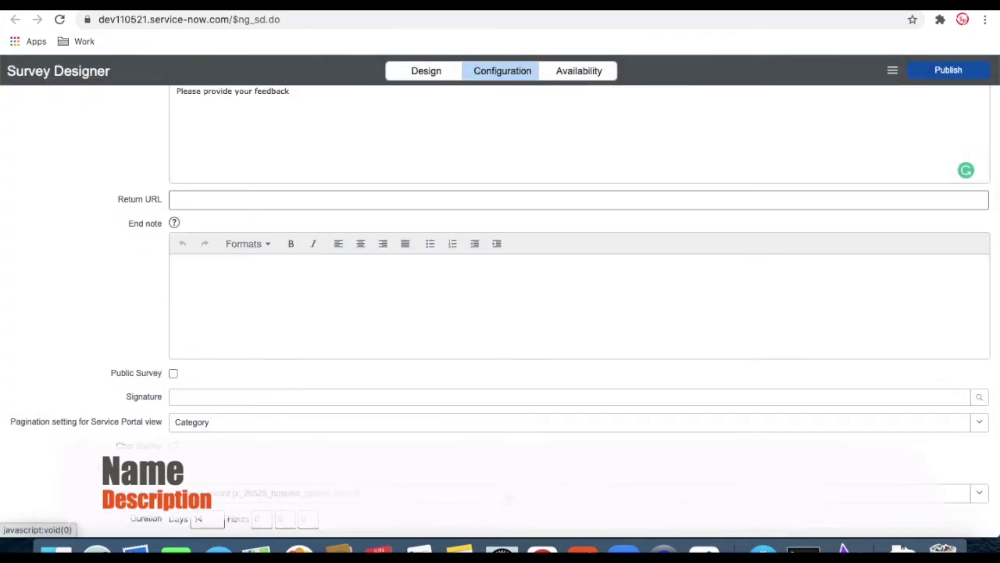
click(892, 70)
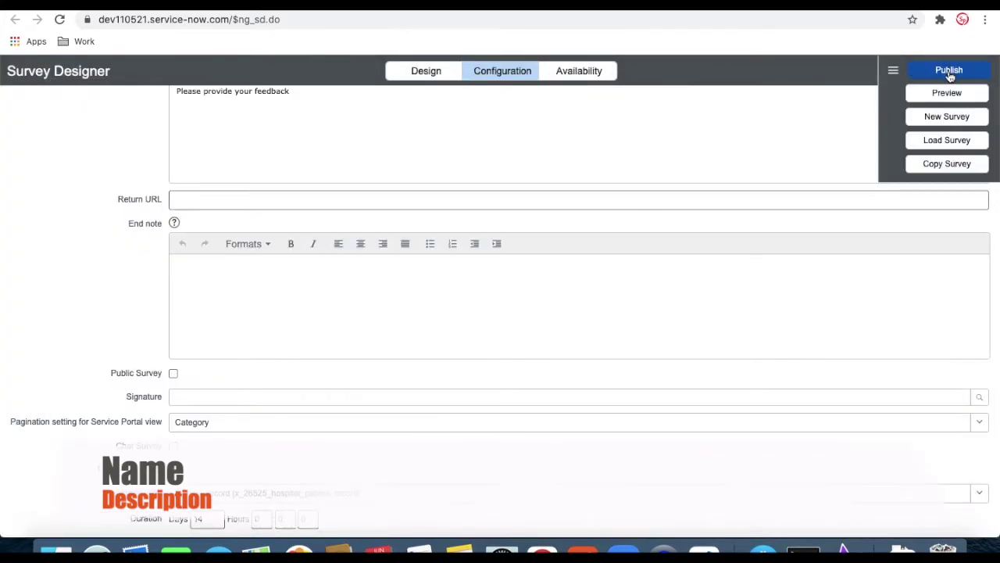
click(949, 70)
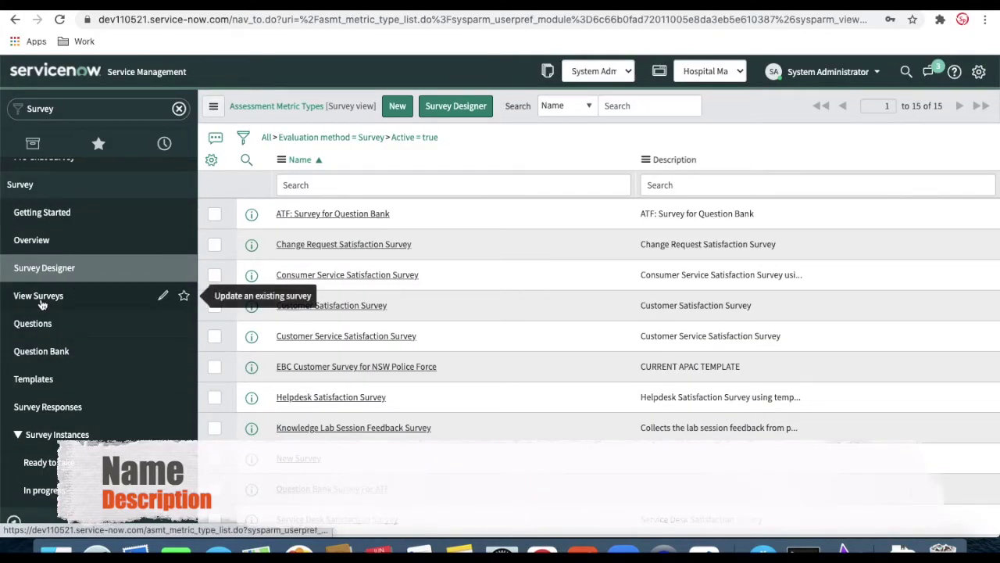
Add the Created and Created by columns to the list of existing surveys and sort it by creation date, newest first
click(42, 305)
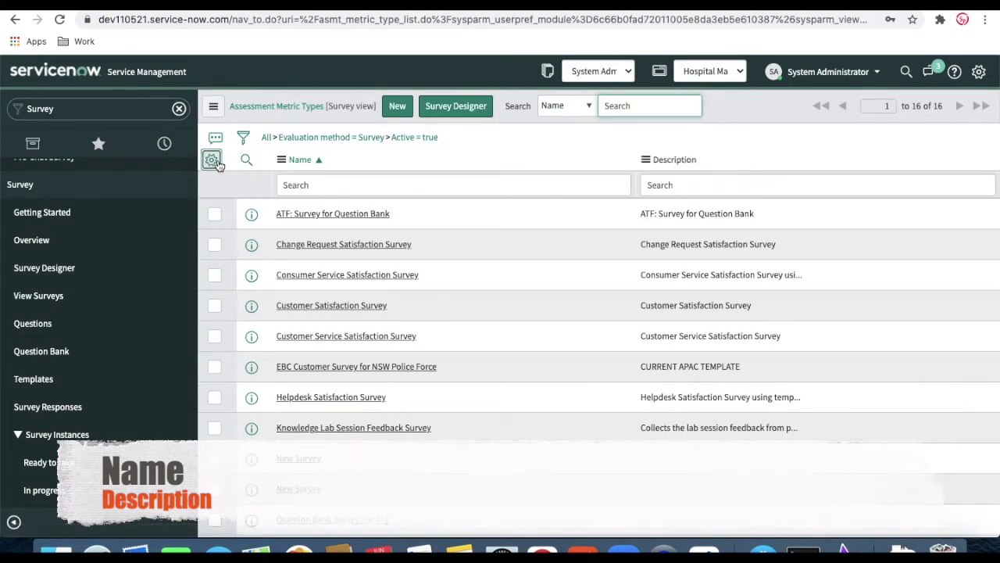
click(217, 161)
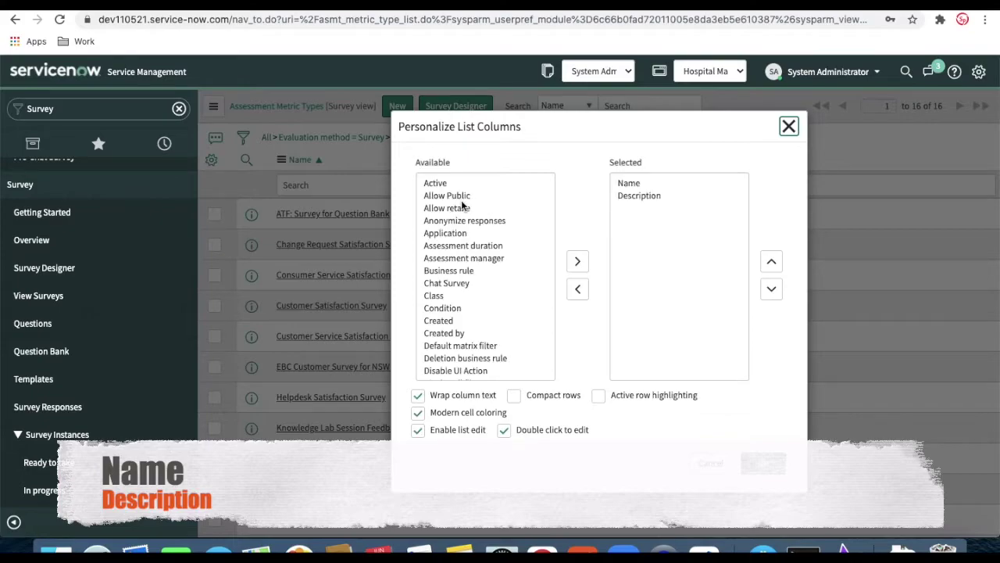
double_click(447, 324)
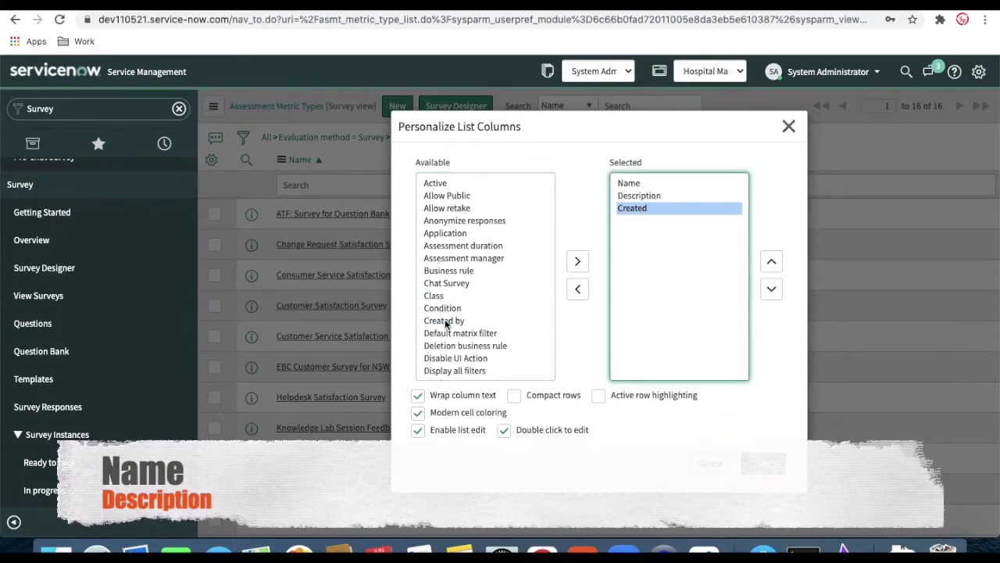
double_click(445, 321)
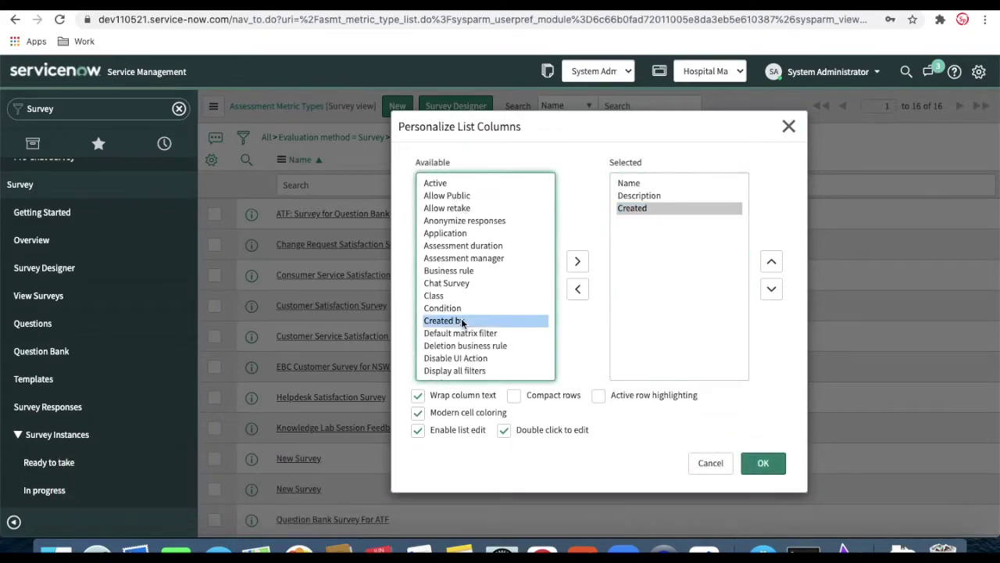
click(764, 464)
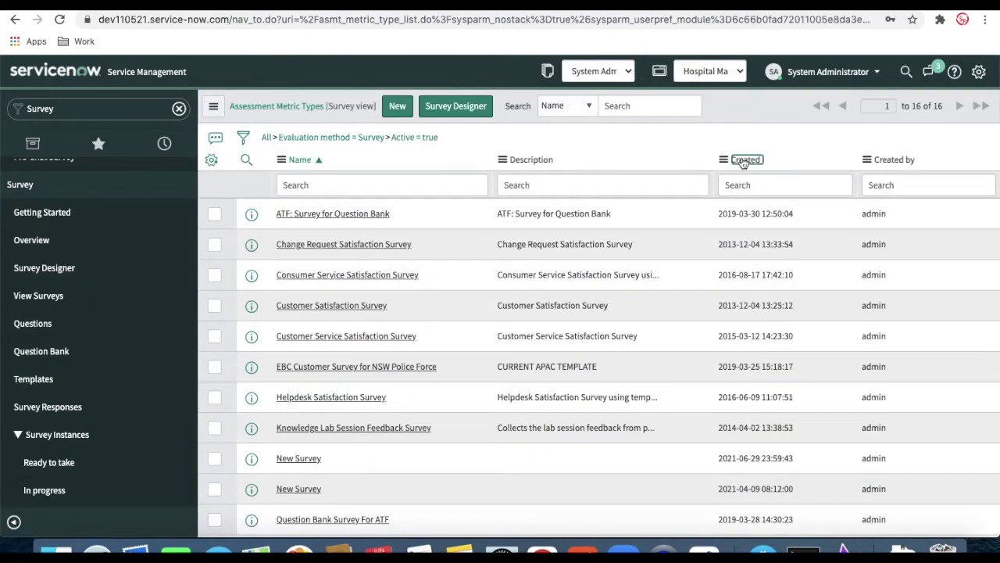
click(743, 160)
click(663, 188)
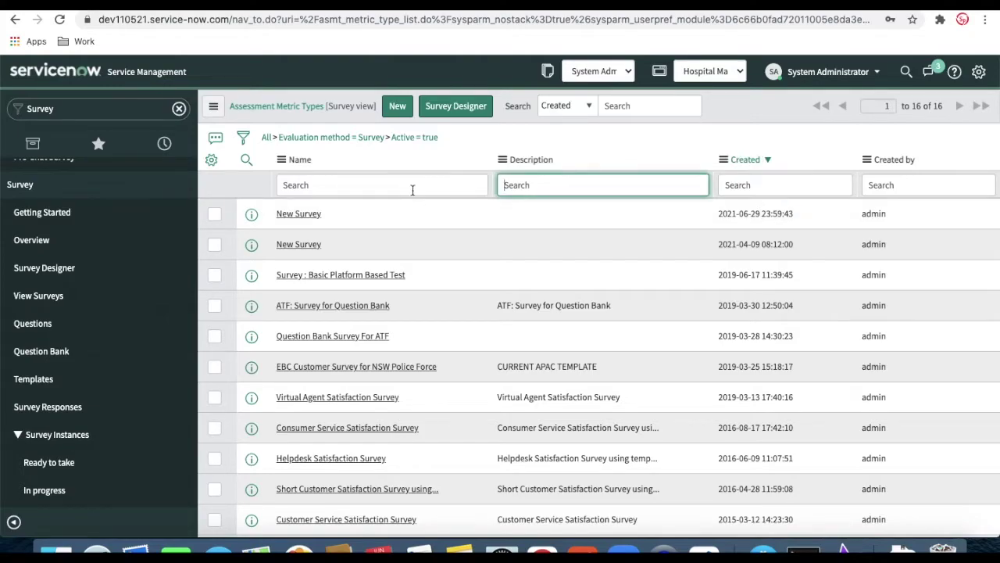
Open the most recently created New Survey, rename it "Patient Survey", and save it
click(316, 216)
click(388, 105)
drag(388, 105, 318, 104)
key(BackSpace)
text(Patient )
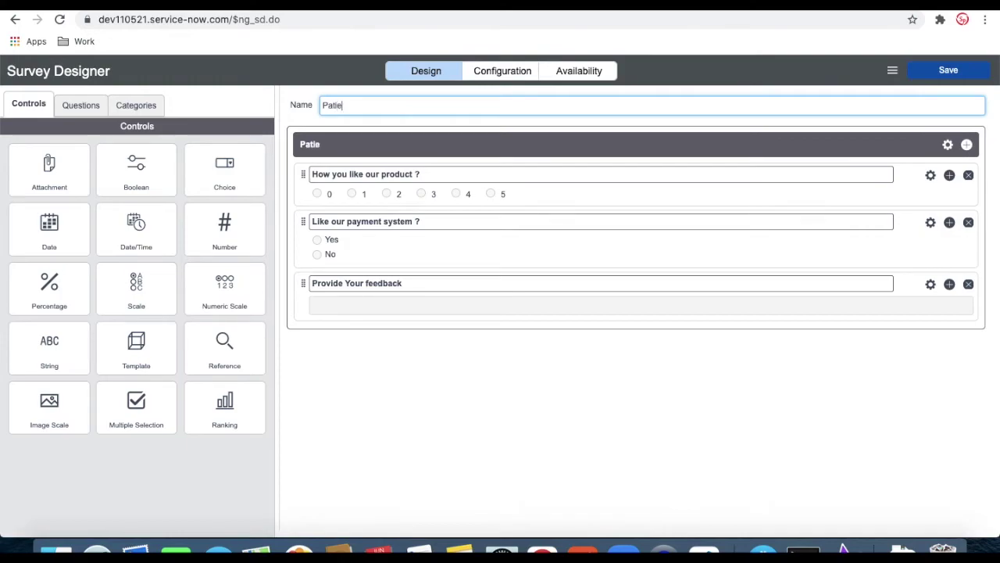
text(Survey)
click(948, 70)
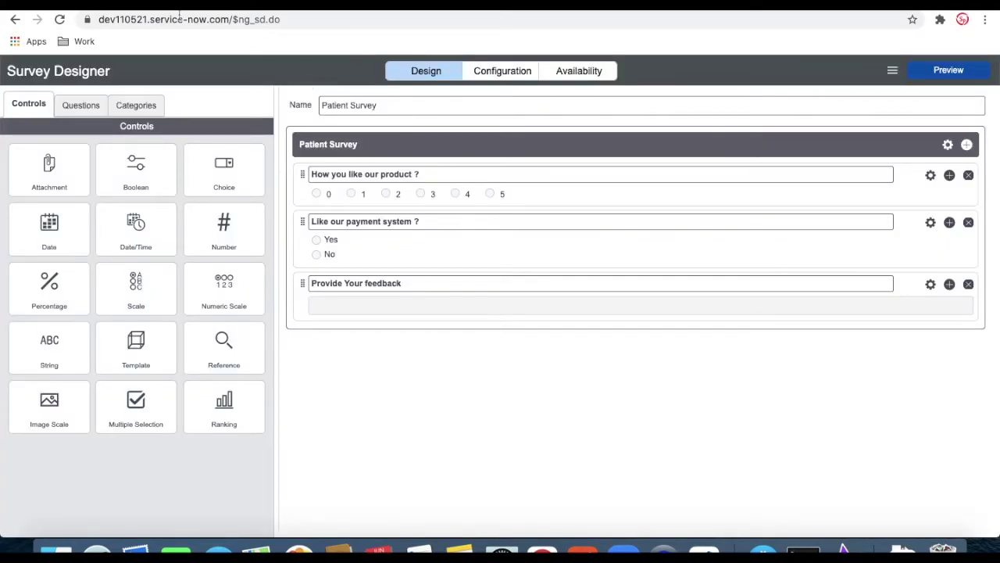
Open the Patient Survey record from the refreshed survey list and review its options and metric categories
click(15, 19)
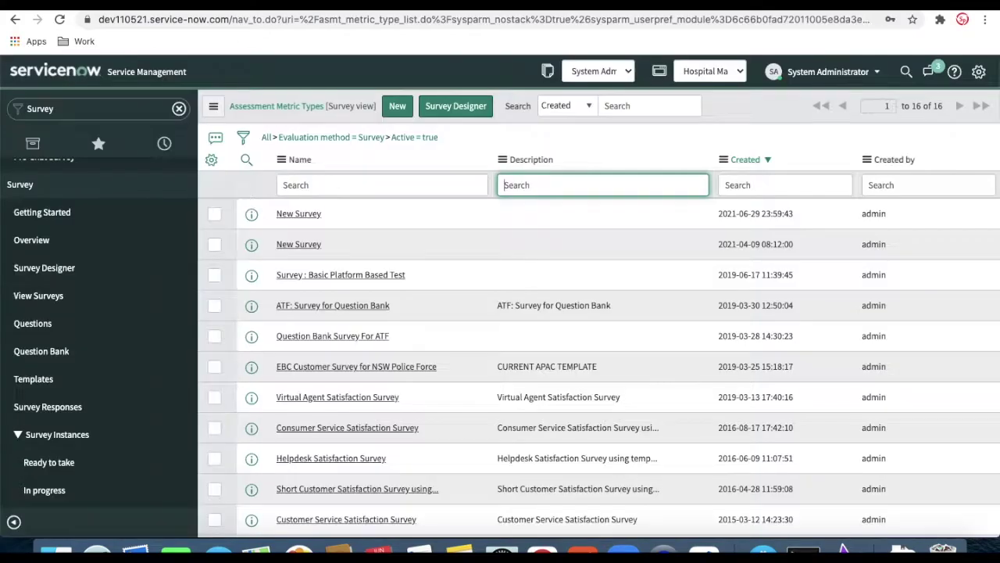
click(398, 137)
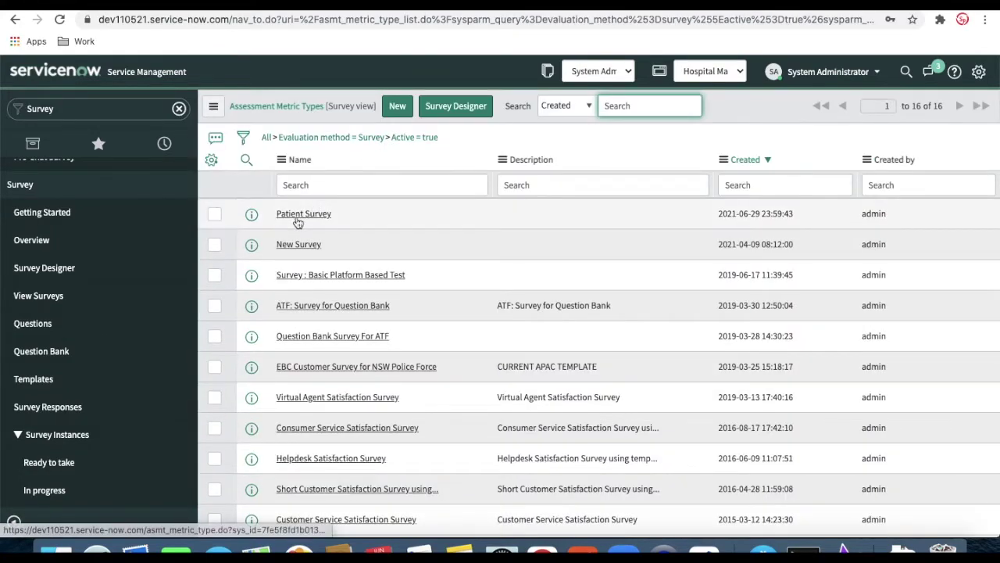
click(297, 220)
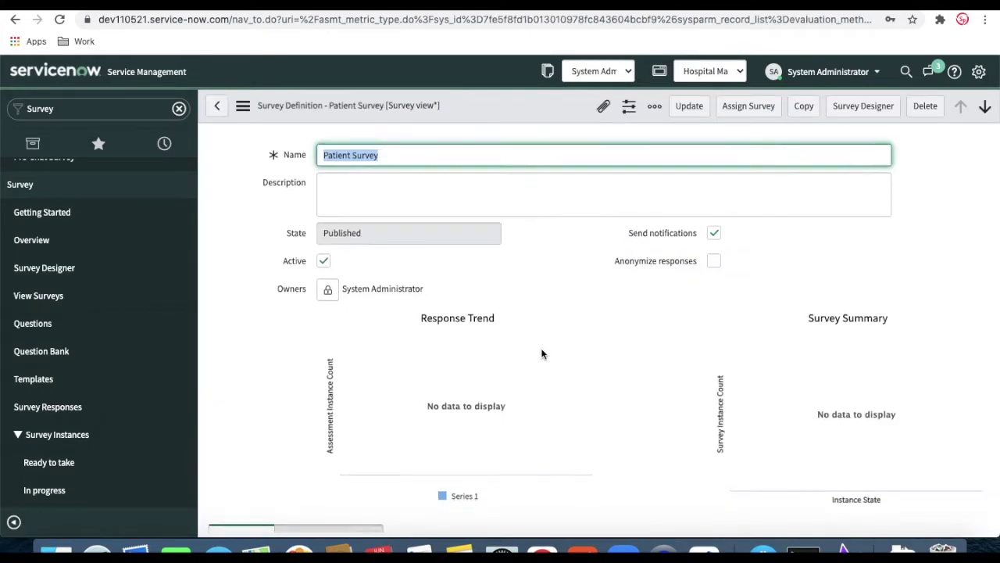
scroll(541, 354, down, 5)
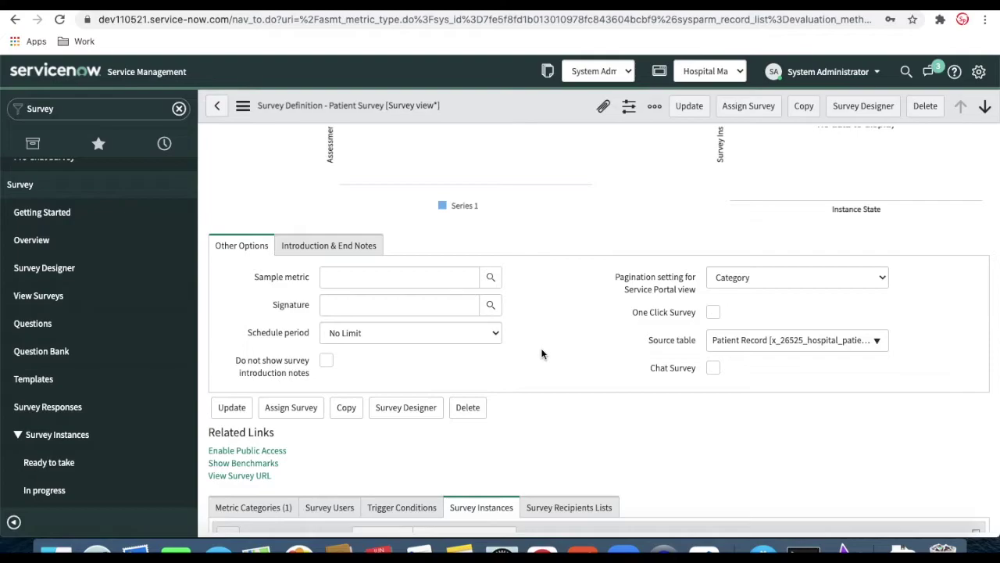
scroll(541, 354, up, 5)
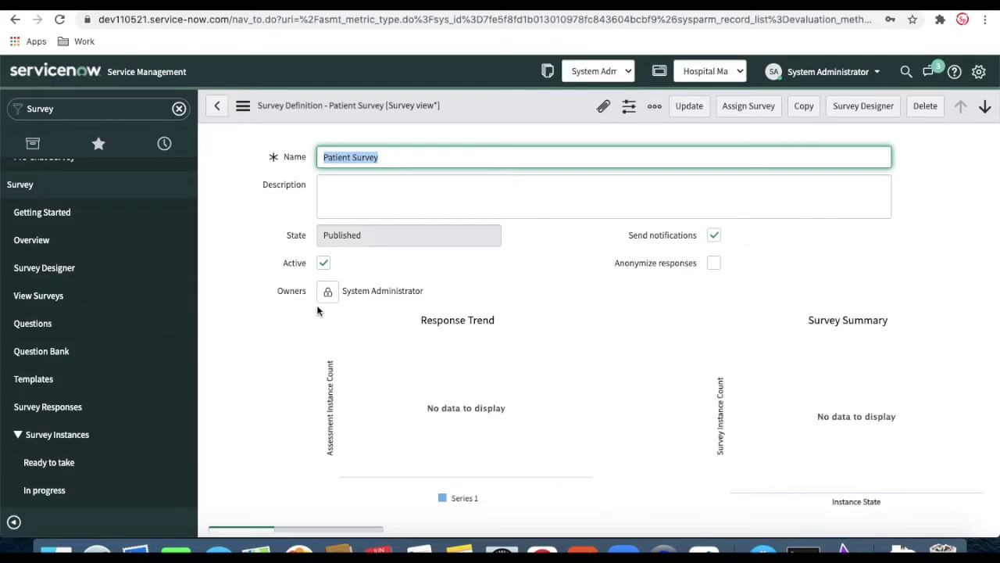
scroll(471, 406, down, 10)
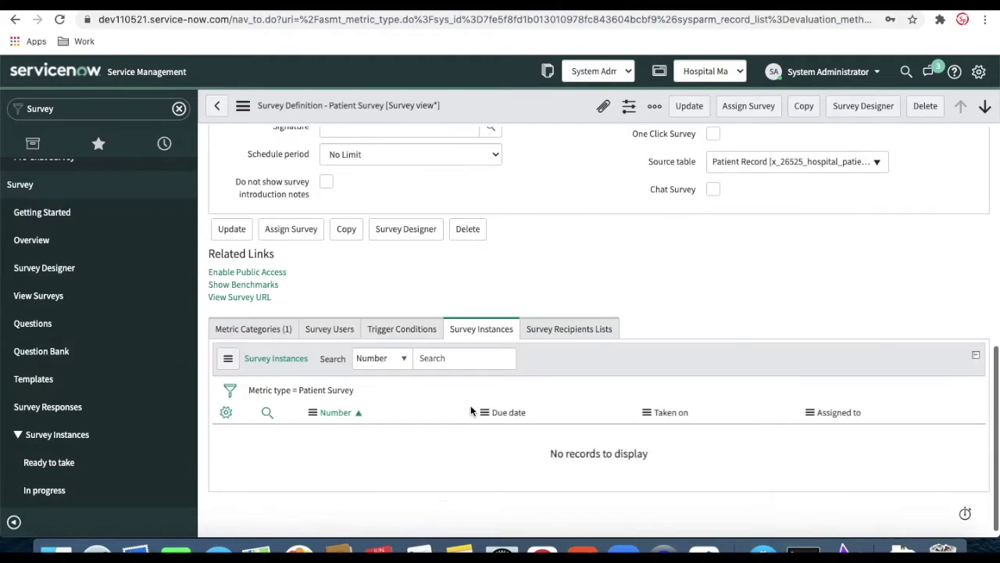
click(279, 332)
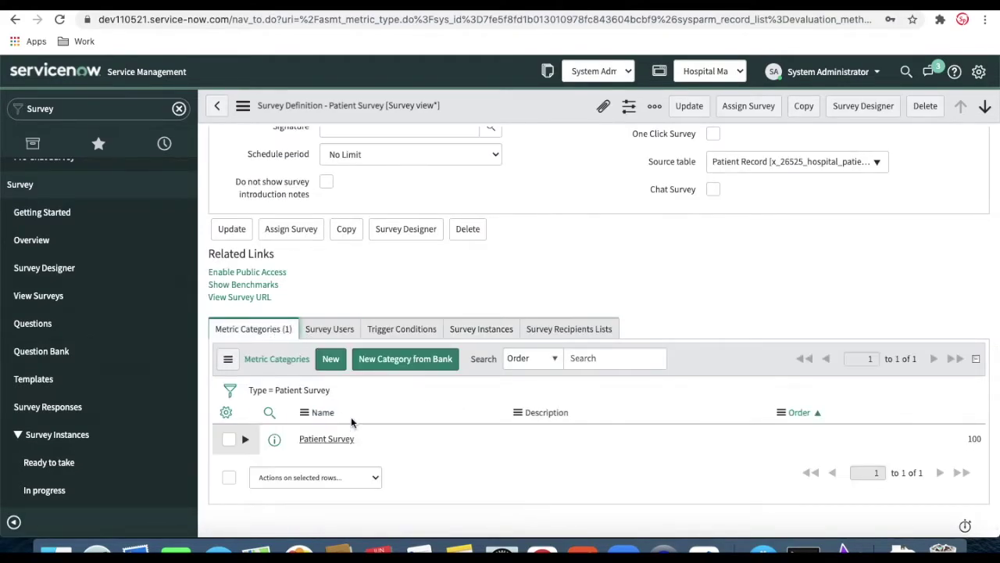
click(314, 442)
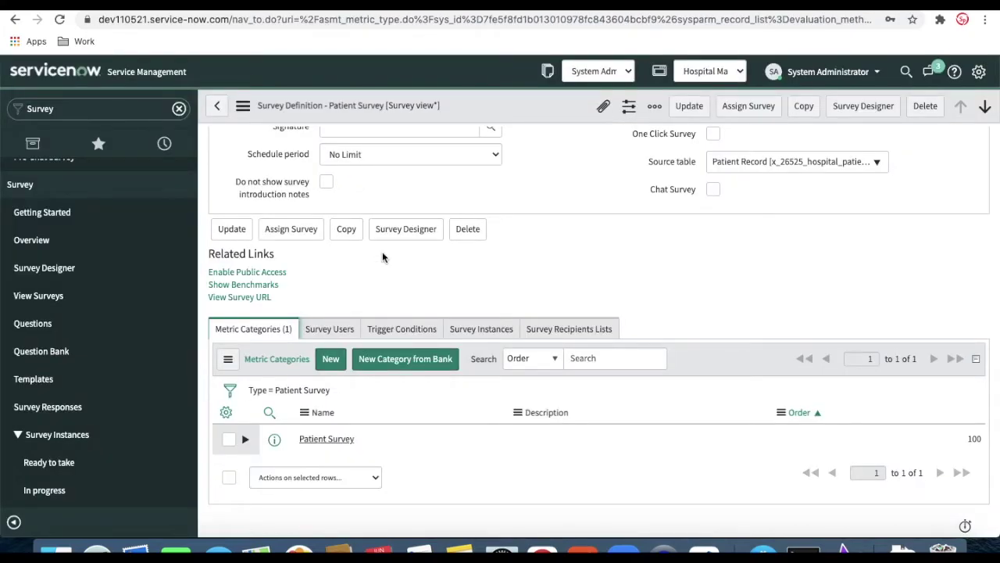
Start a new trigger condition for the Patient Survey and set its table to Patient Record [x_26525_hospital_patient_record]
scroll(383, 258, up, 1)
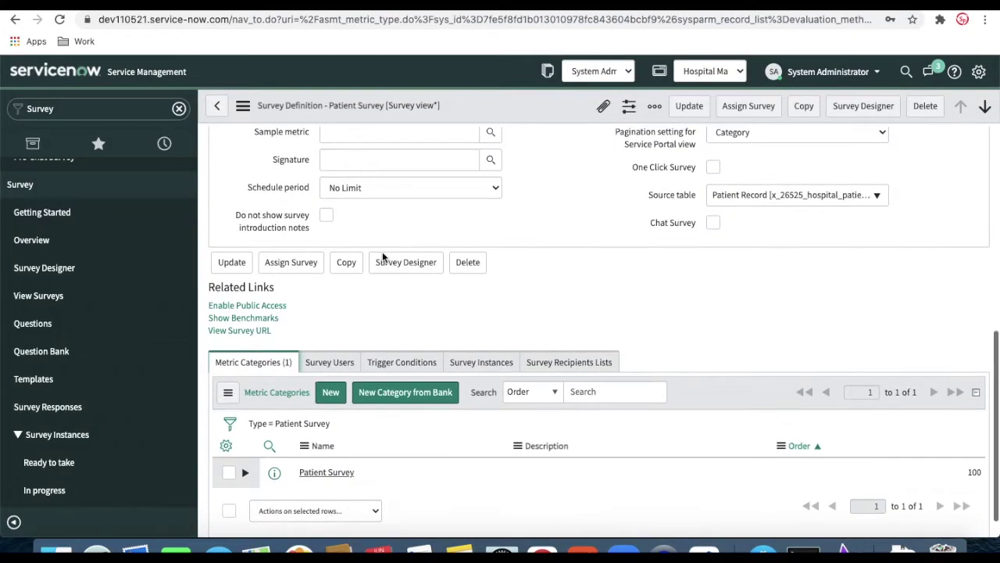
click(395, 363)
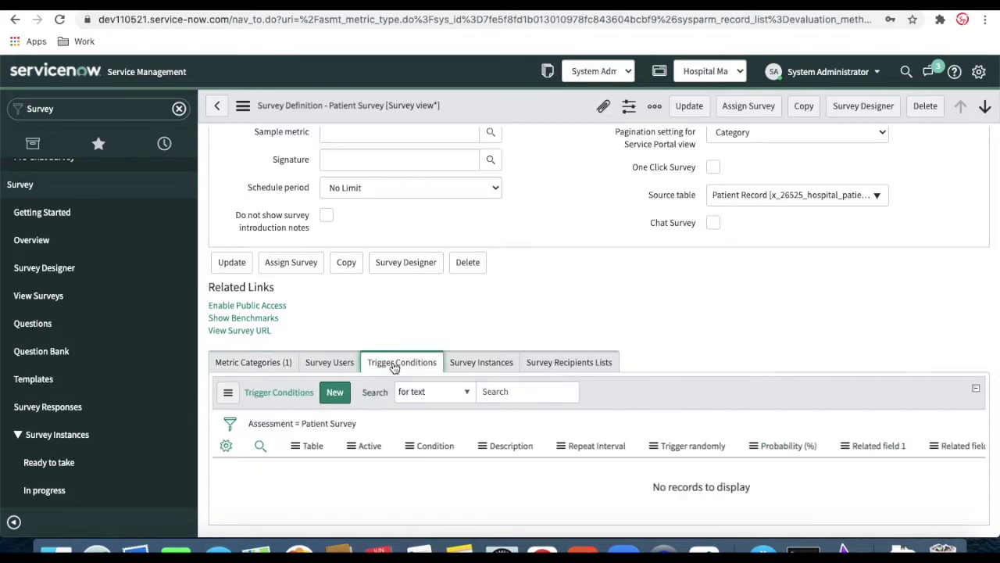
click(336, 393)
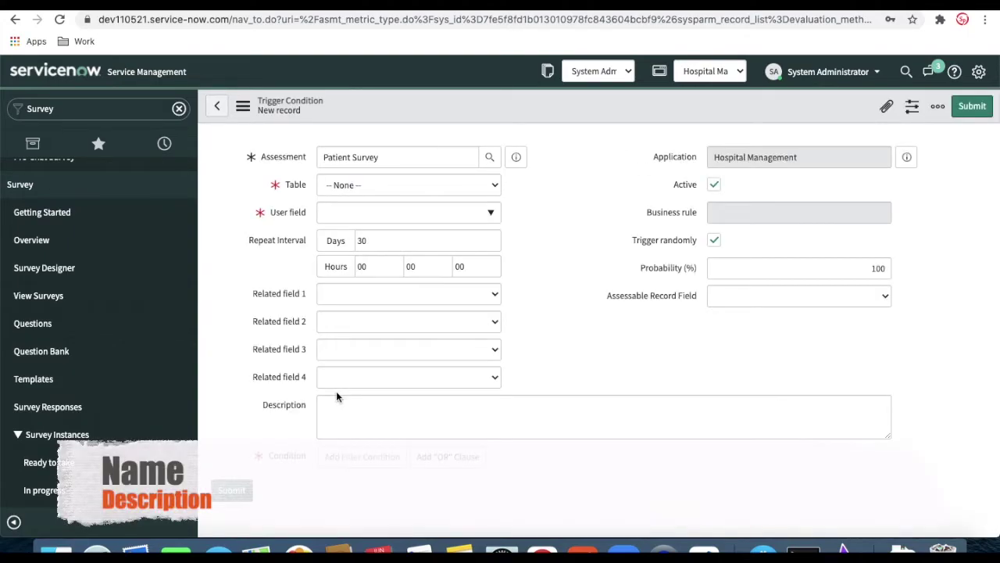
click(386, 187)
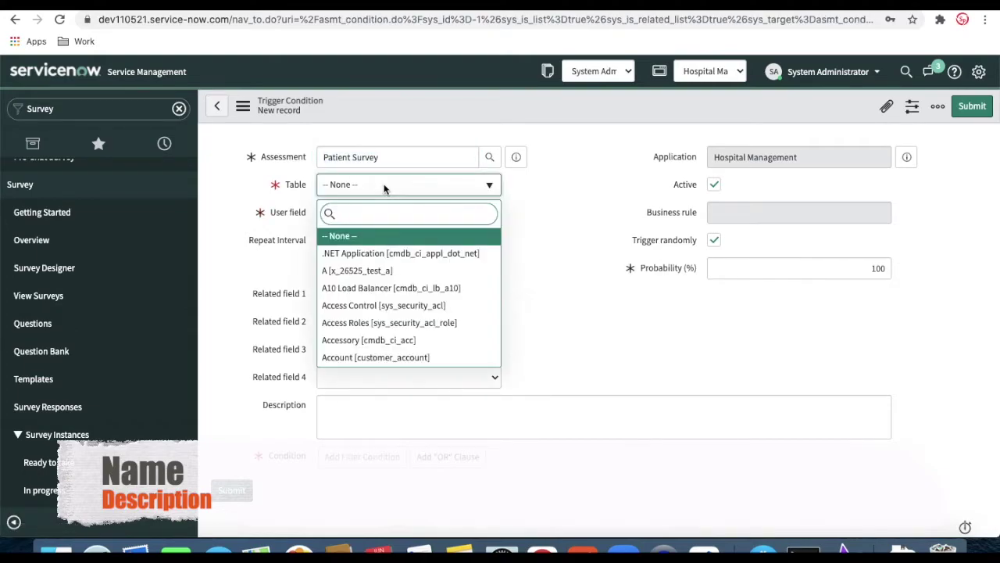
text(patient)
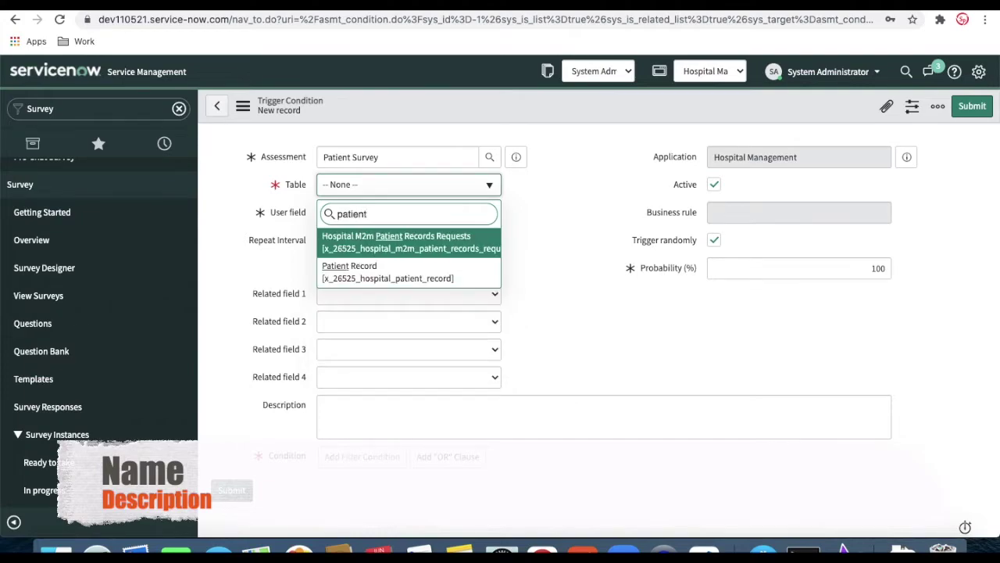
key(Down)
key(Return)
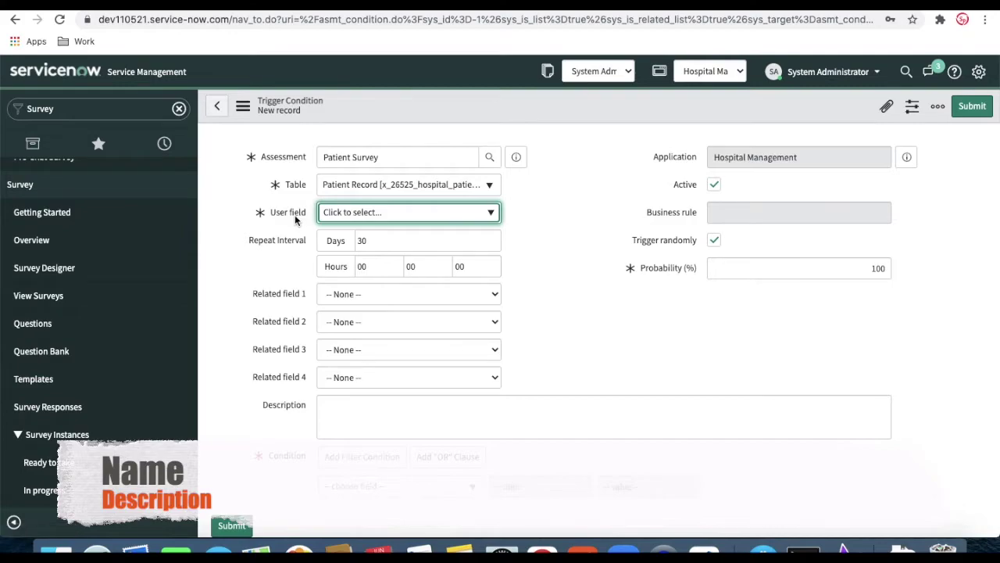
Set the trigger condition's user field to Update By from the Patient Record fields
mouse_move(296, 219)
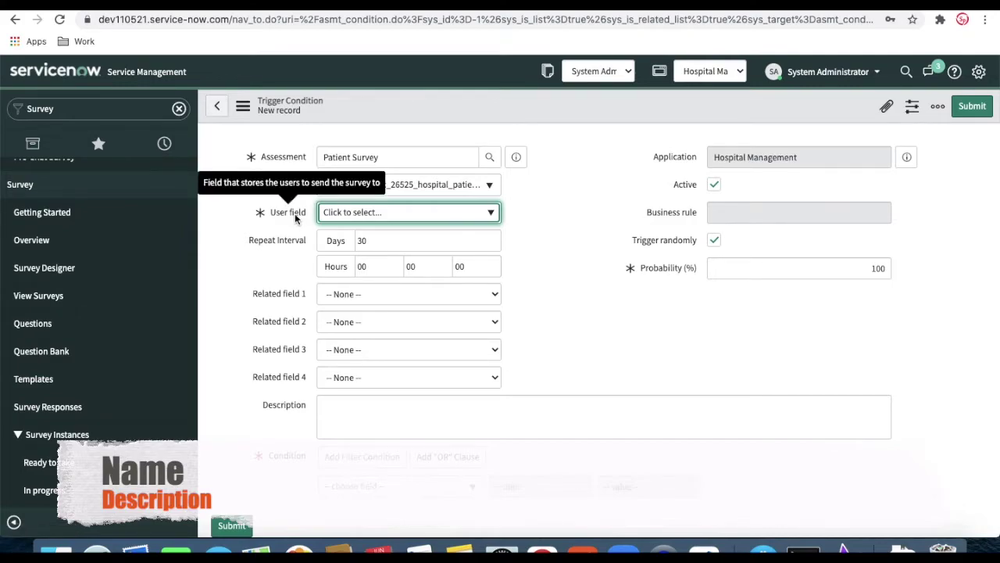
click(365, 213)
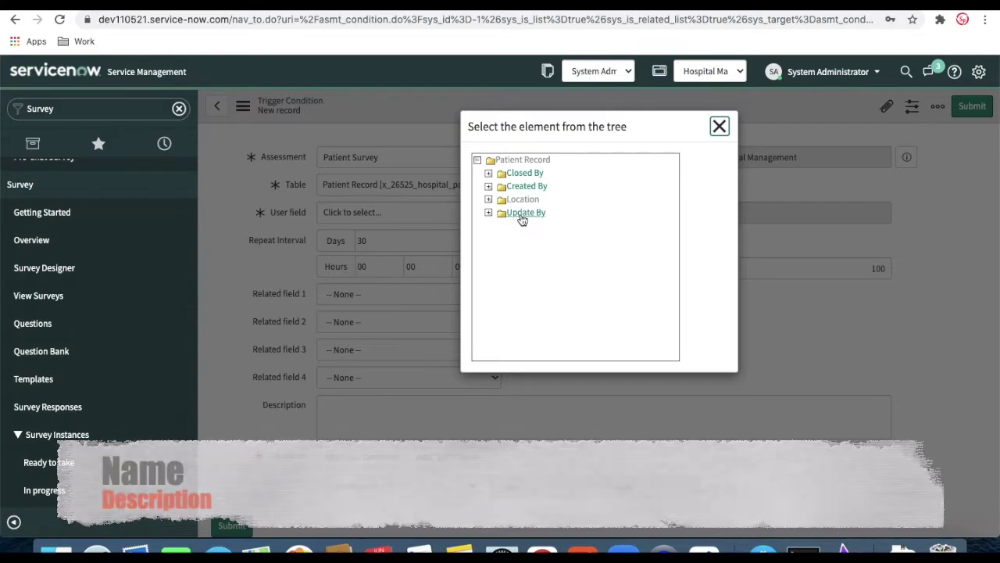
click(520, 214)
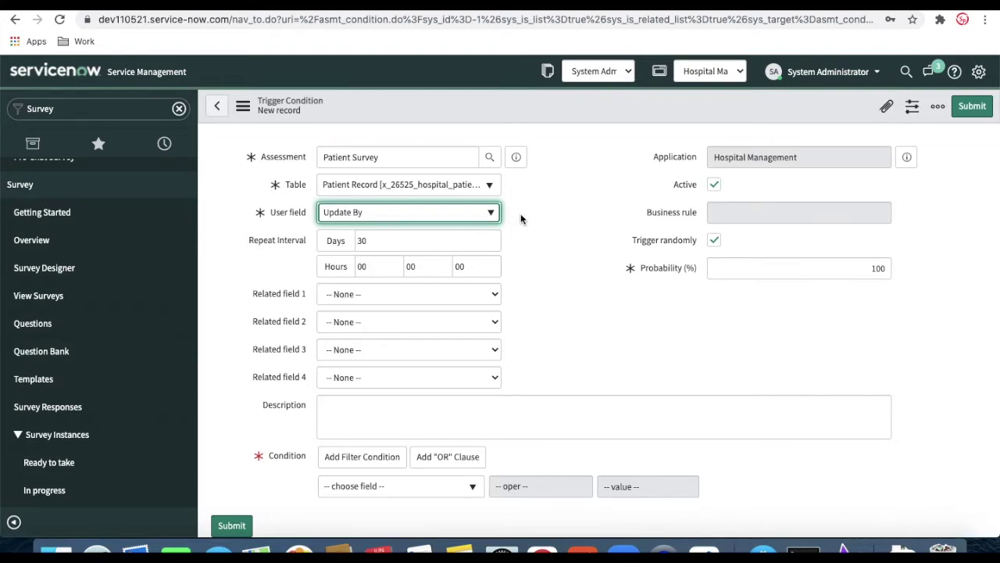
Set the trigger condition to fire when State changes to Complete, and save the trigger condition record
click(396, 487)
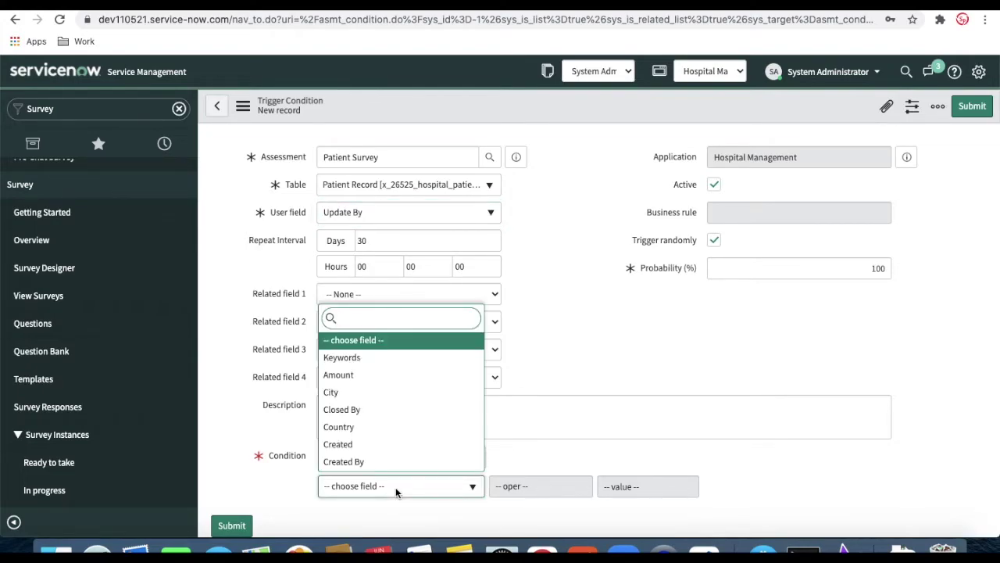
text(stat)
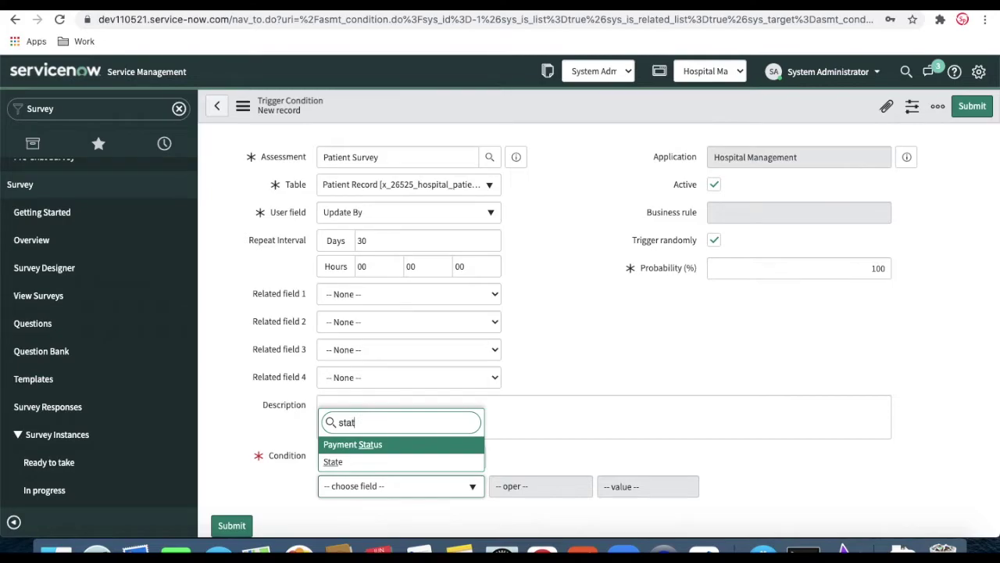
key(Down)
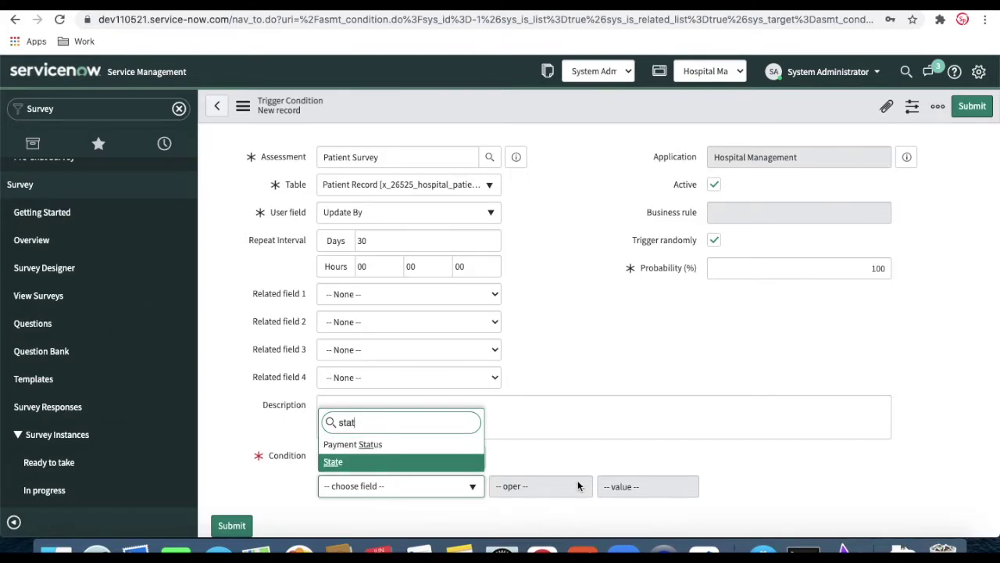
key(Return)
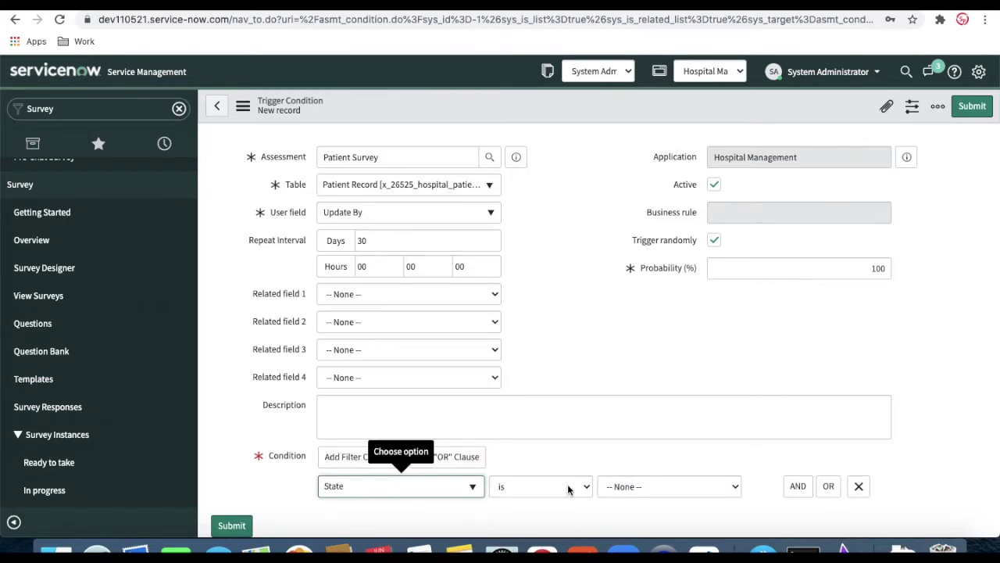
click(568, 487)
scroll(561, 492, down, 3)
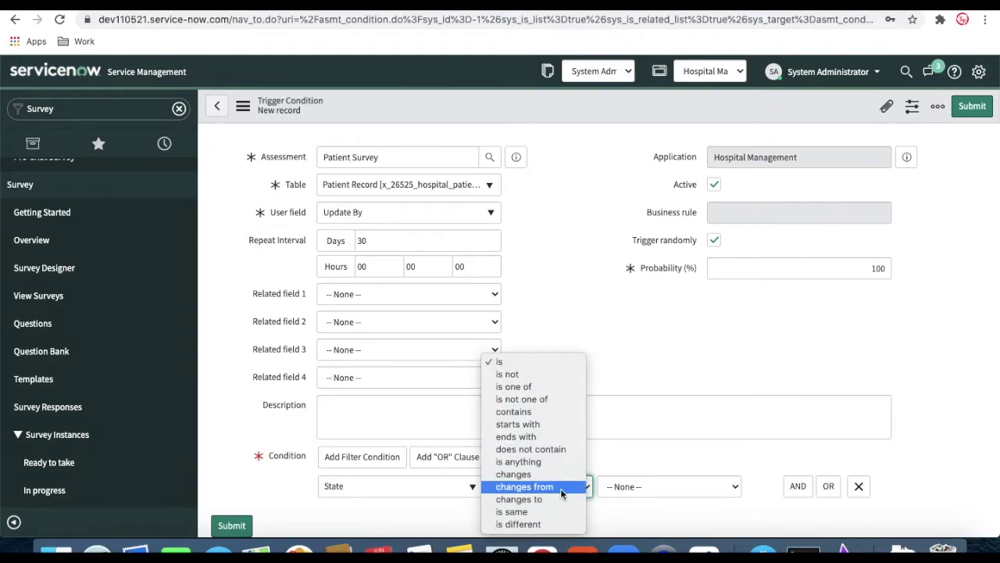
click(547, 499)
click(625, 488)
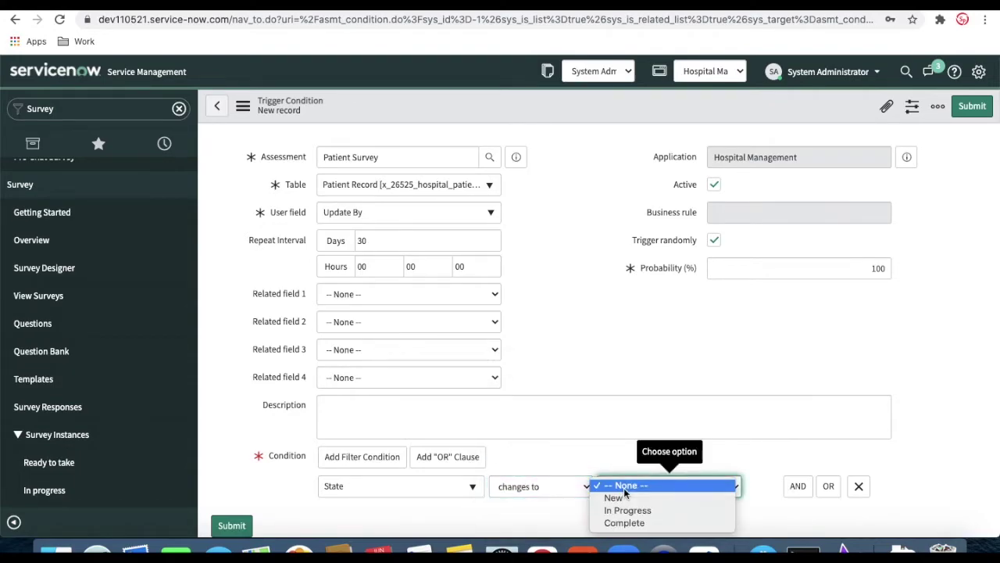
click(633, 523)
scroll(592, 306, down, 1)
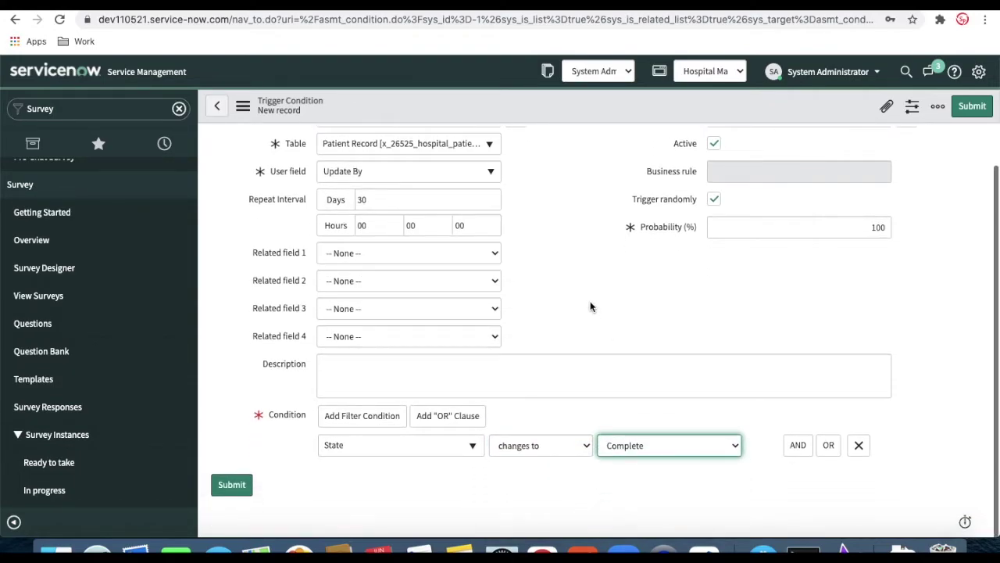
scroll(592, 306, up, 1)
right_click(568, 100)
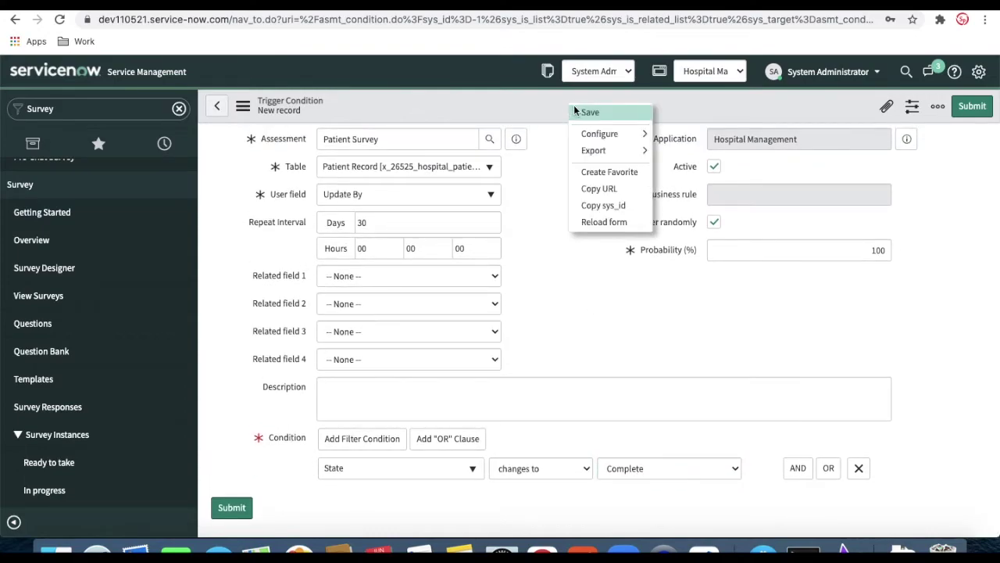
click(589, 112)
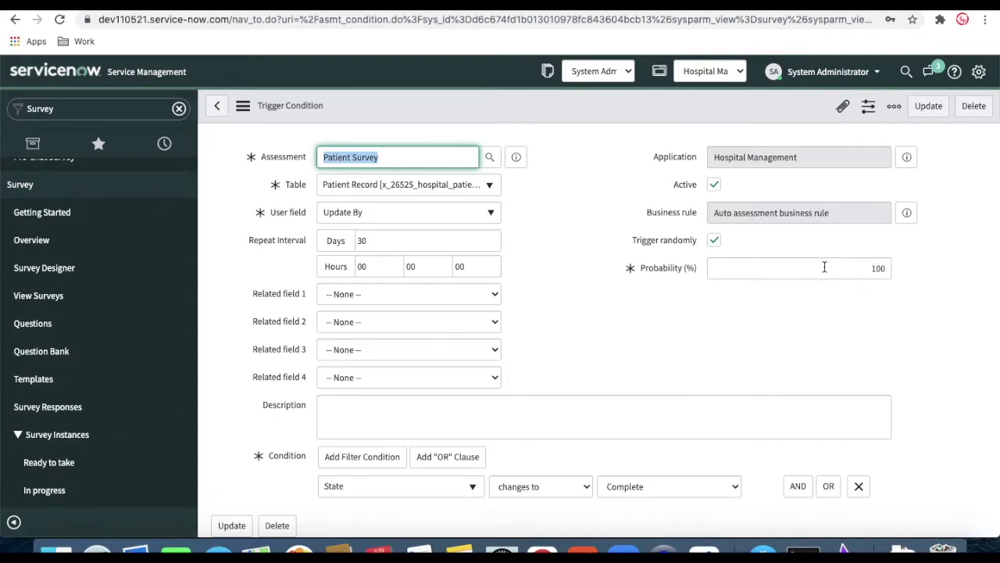
Reopen the Patient Survey's Patient Record trigger condition by way of the survey list and turn off Trigger randomly
scroll(825, 267, down, 1)
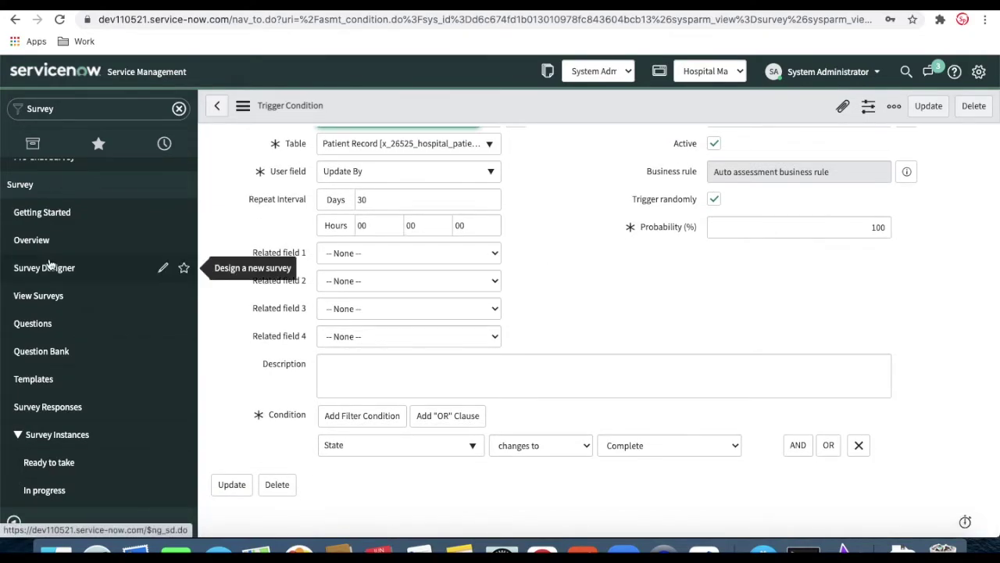
click(55, 299)
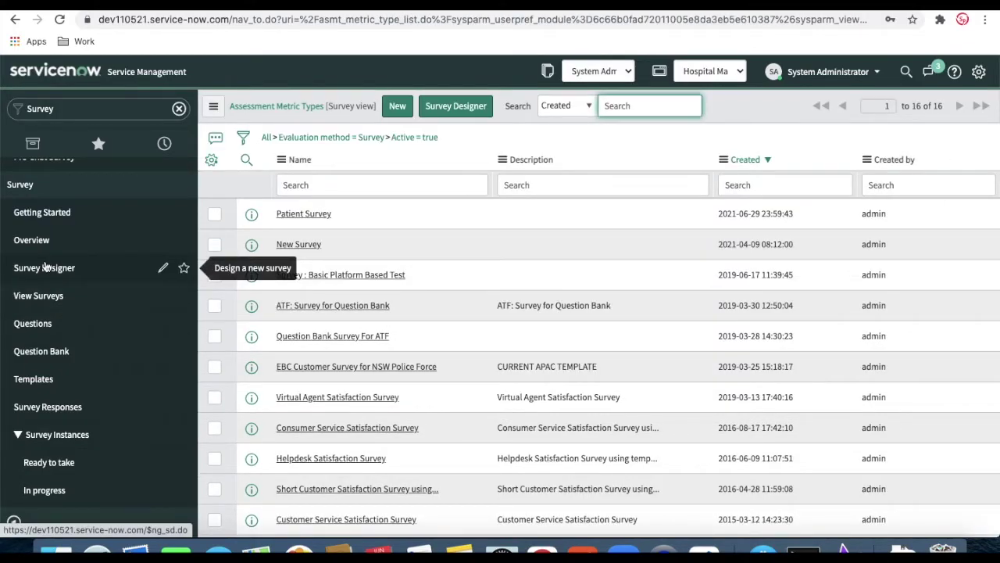
click(312, 216)
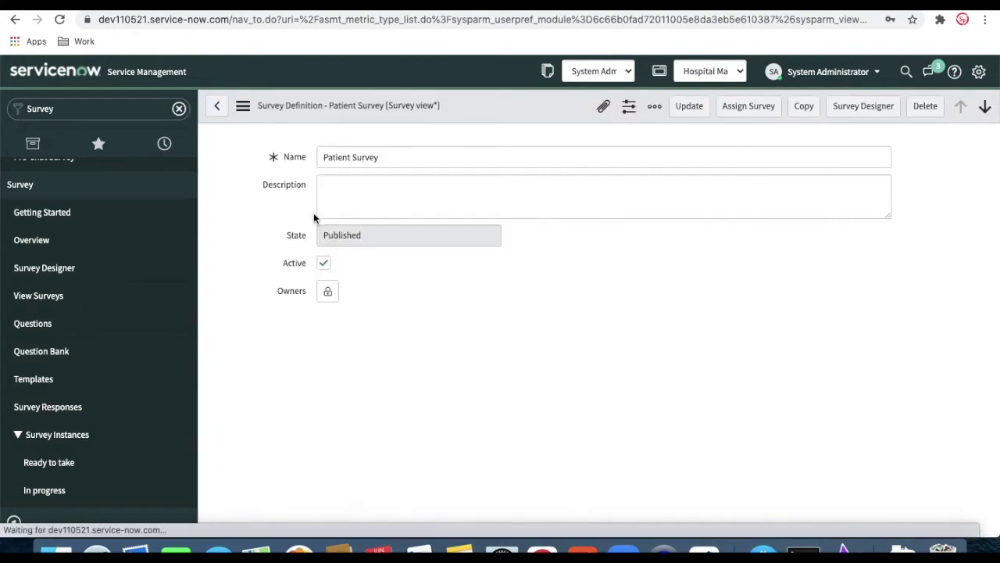
scroll(381, 303, down, 10)
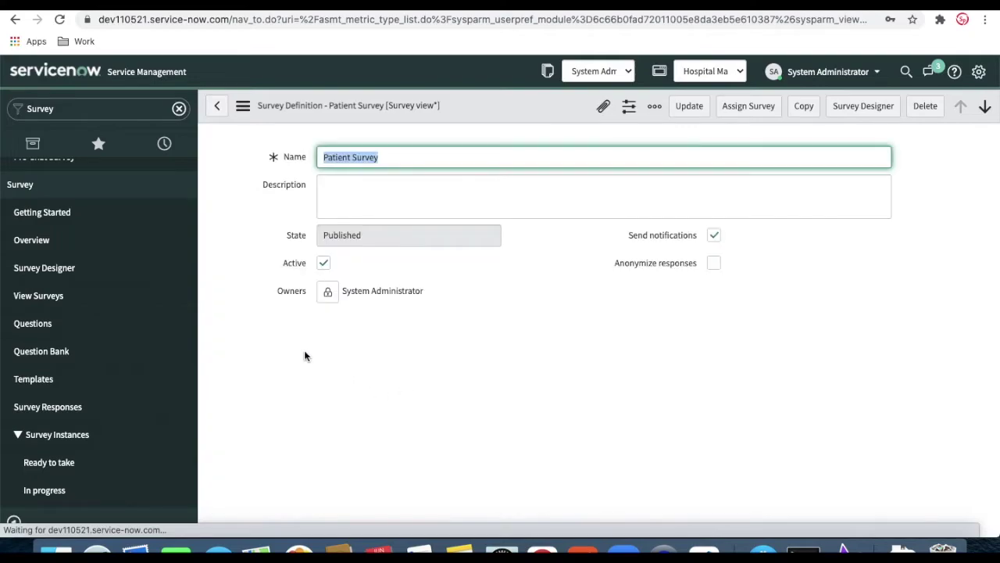
scroll(355, 389, down, 5)
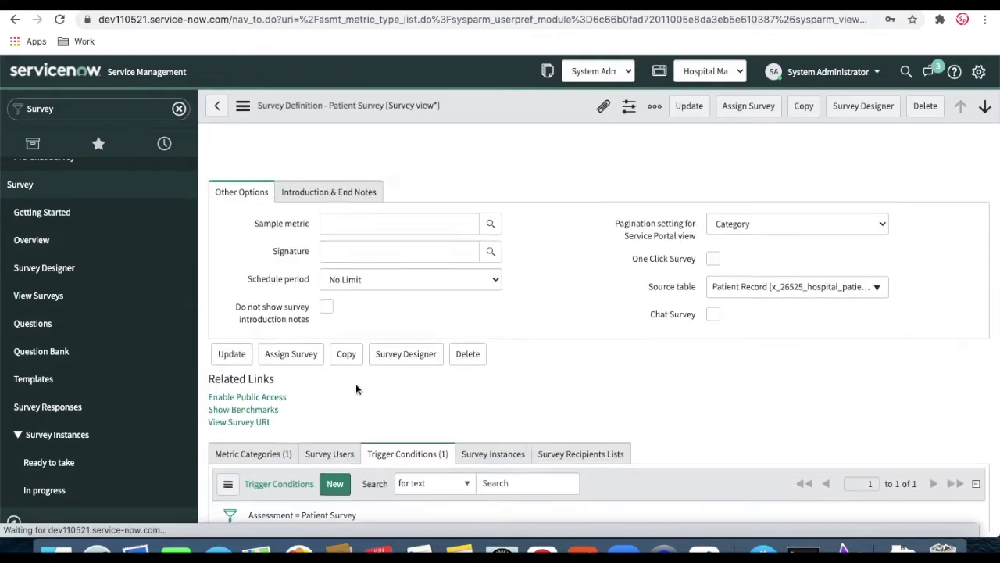
scroll(355, 388, down, 1)
scroll(398, 372, down, 1)
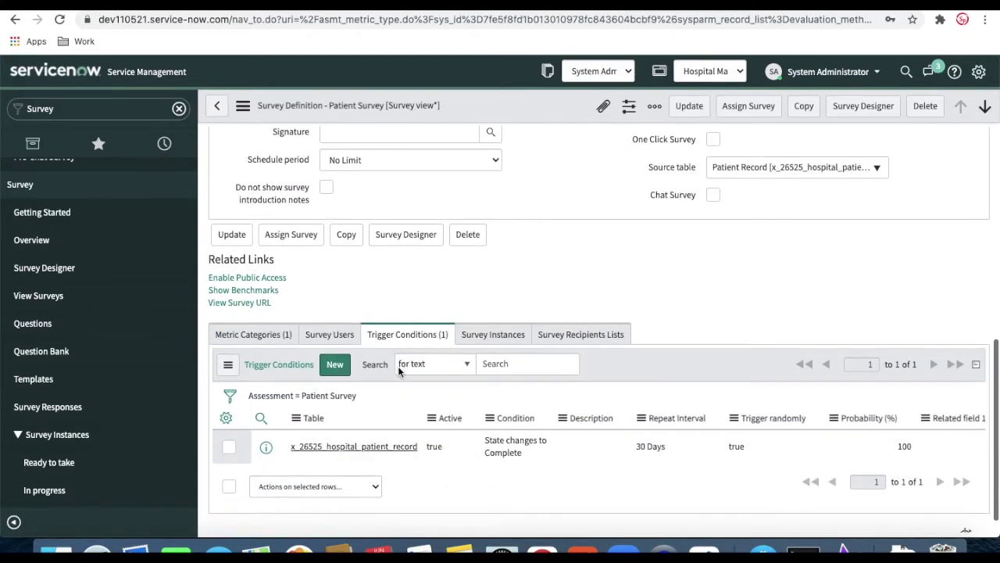
click(359, 447)
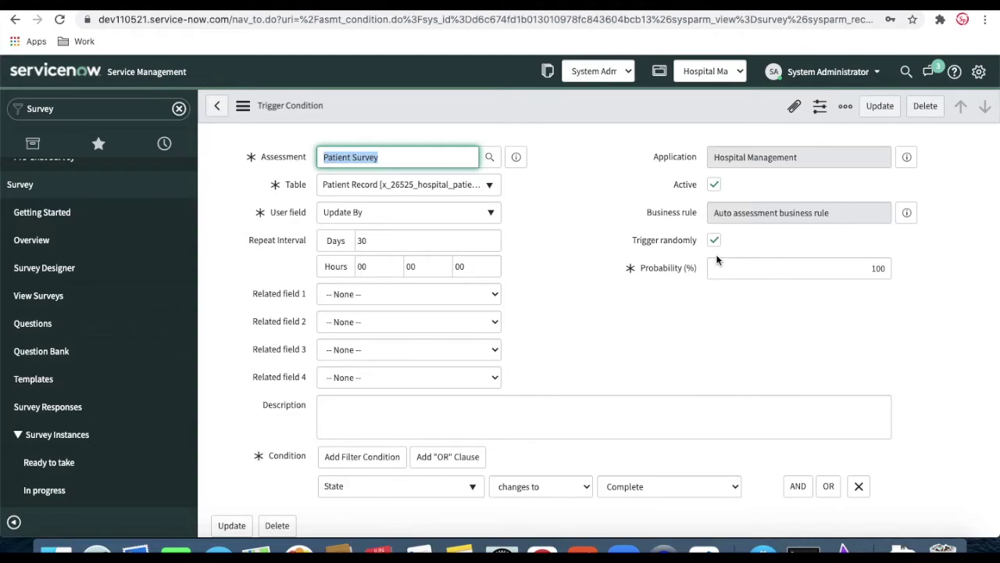
click(714, 241)
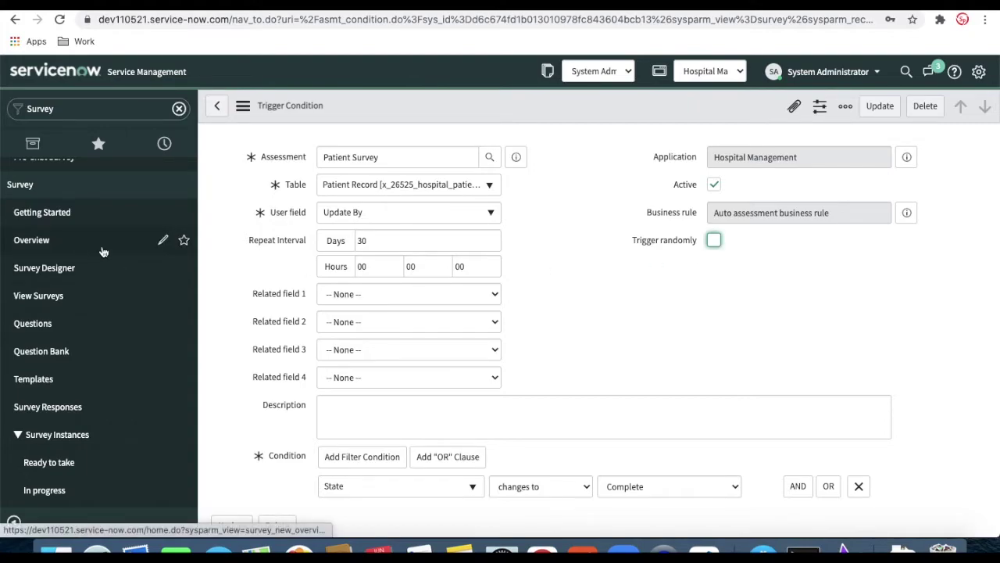
Find the in-progress patient record in Hospital Management and complete it to trigger the survey
click(123, 112)
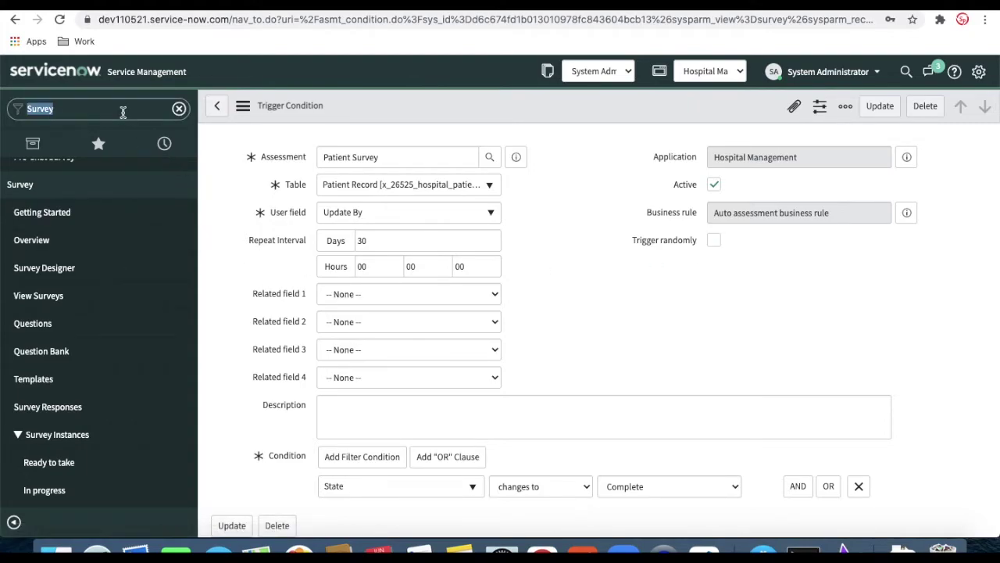
key(BackSpace)
text(patient)
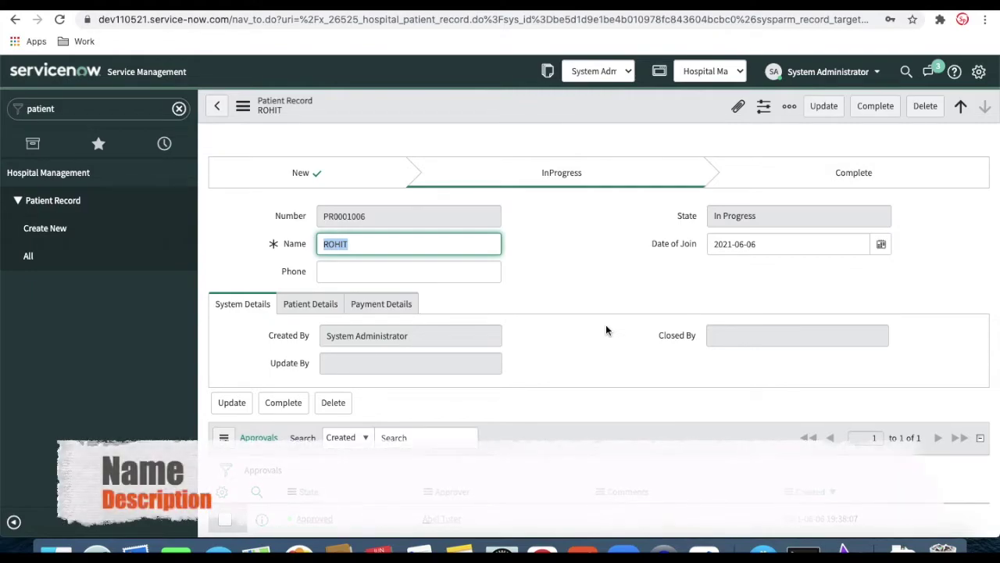
click(880, 107)
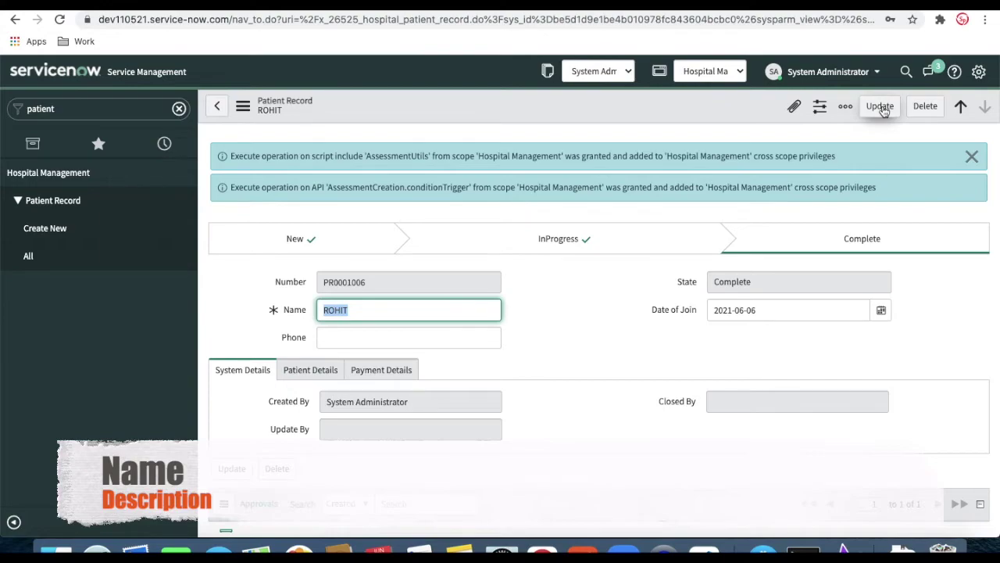
Open the Patient Survey invitation email from today's system email log
click(74, 115)
text(emails)
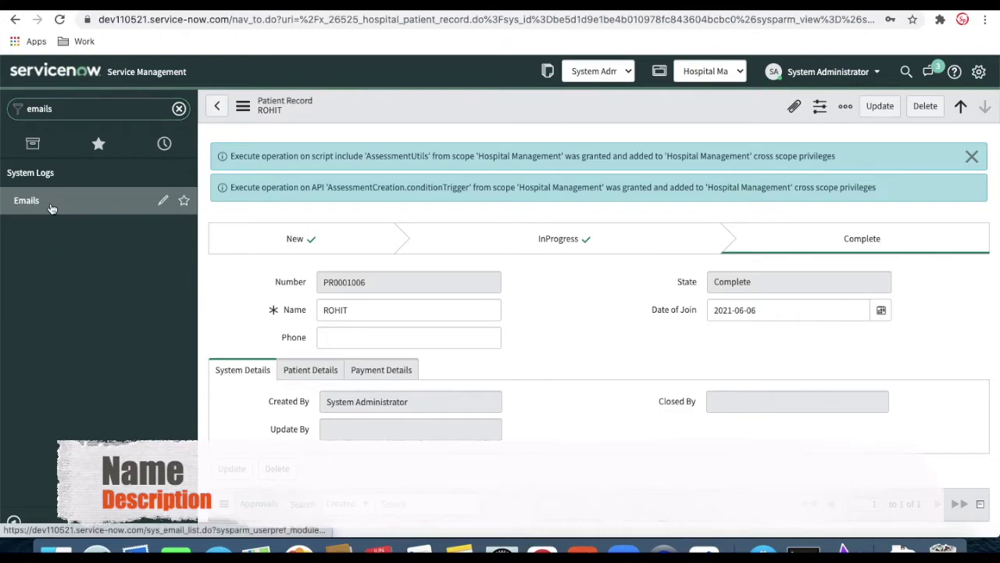
click(51, 209)
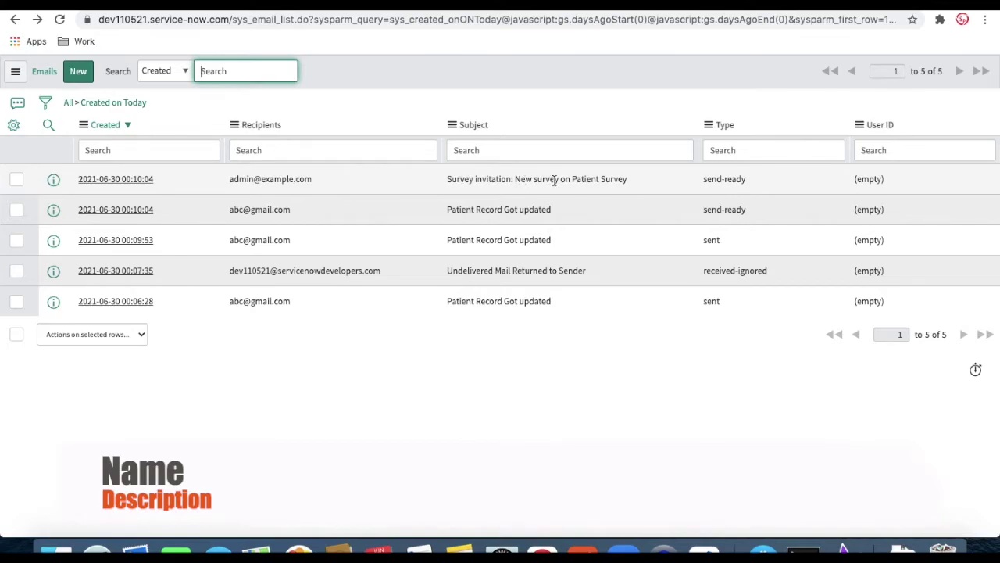
click(143, 179)
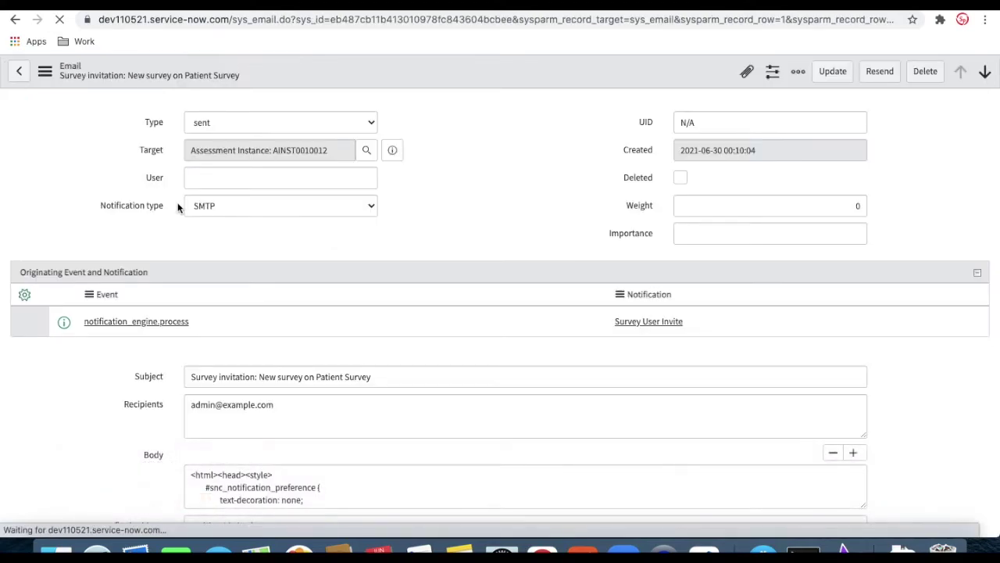
Preview the survey invitation email and follow its Take me to the Survey link
scroll(99, 375, down, 4)
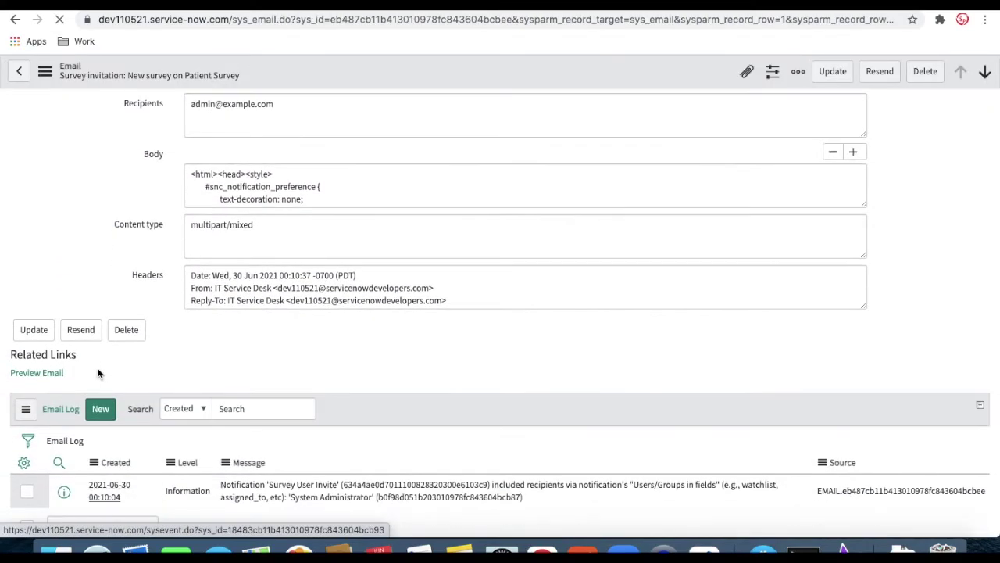
click(39, 374)
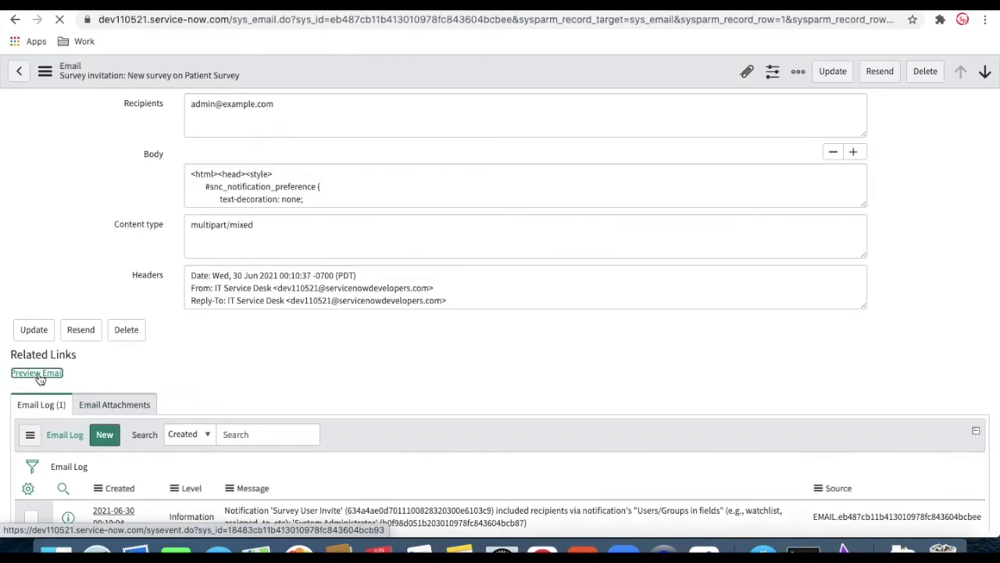
scroll(39, 379, down, 5)
scroll(40, 379, down, 1)
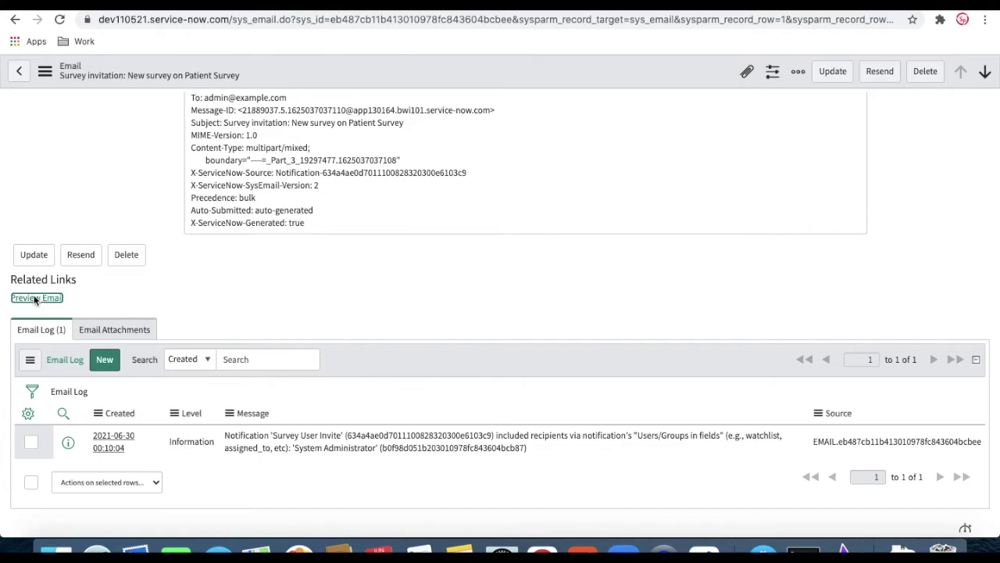
click(34, 299)
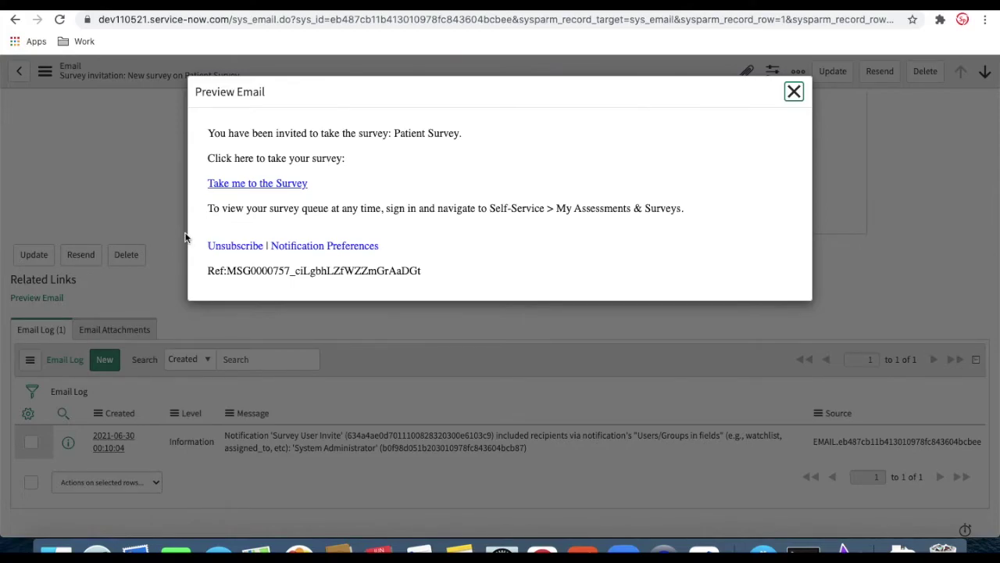
click(253, 186)
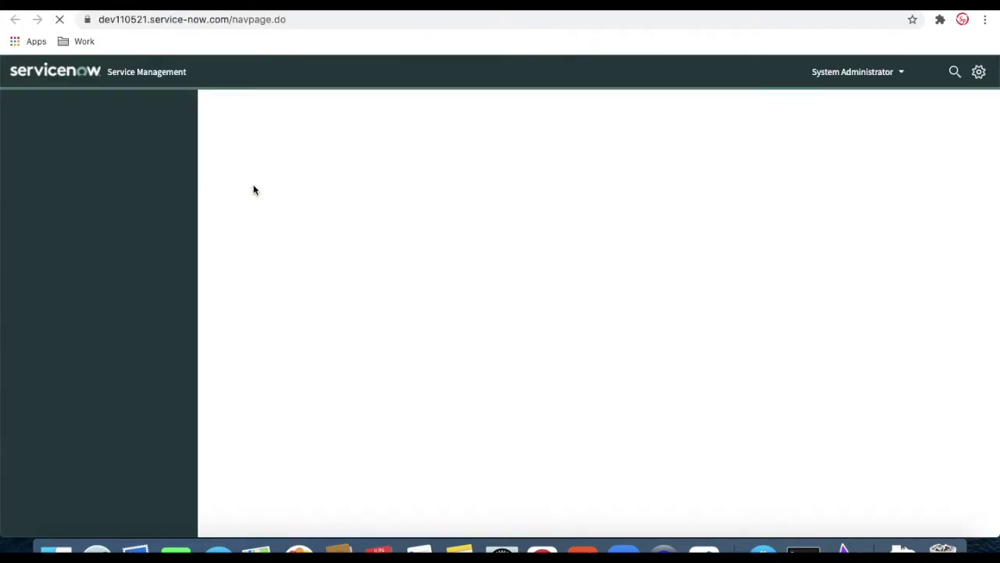
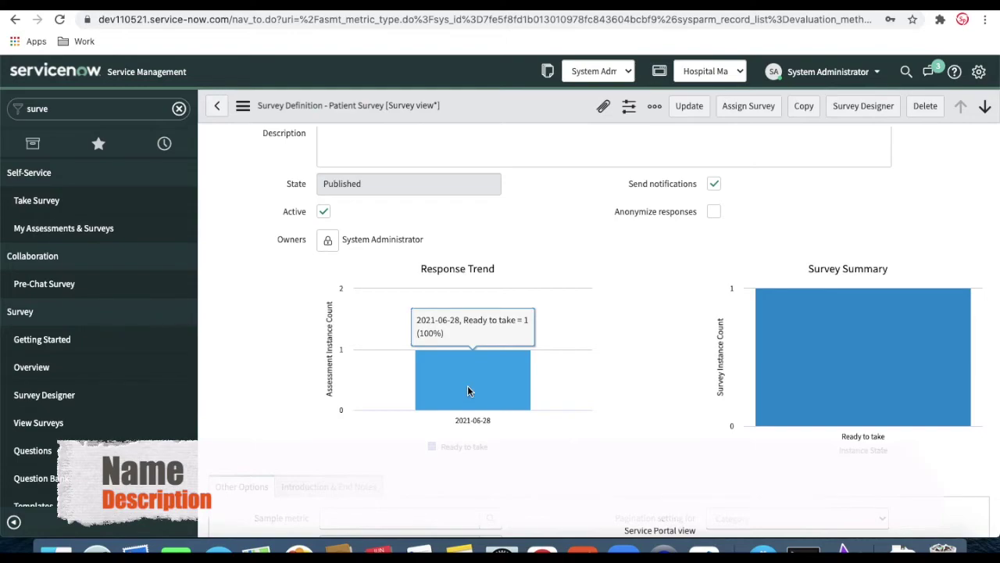
Open the Patient Survey's generated survey instance and examine its trigger record, assignee and questions
scroll(467, 391, down, 5)
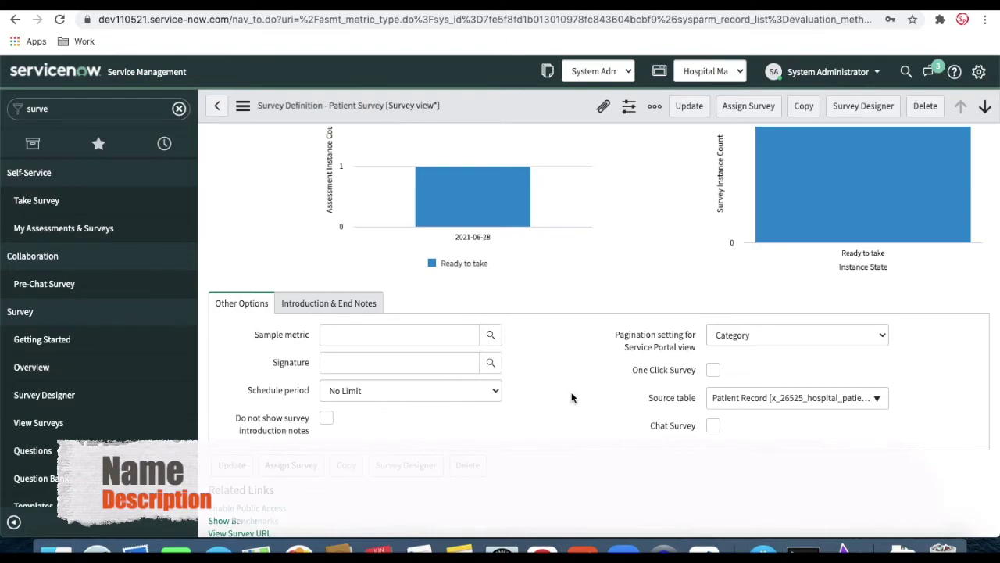
scroll(595, 400, down, 6)
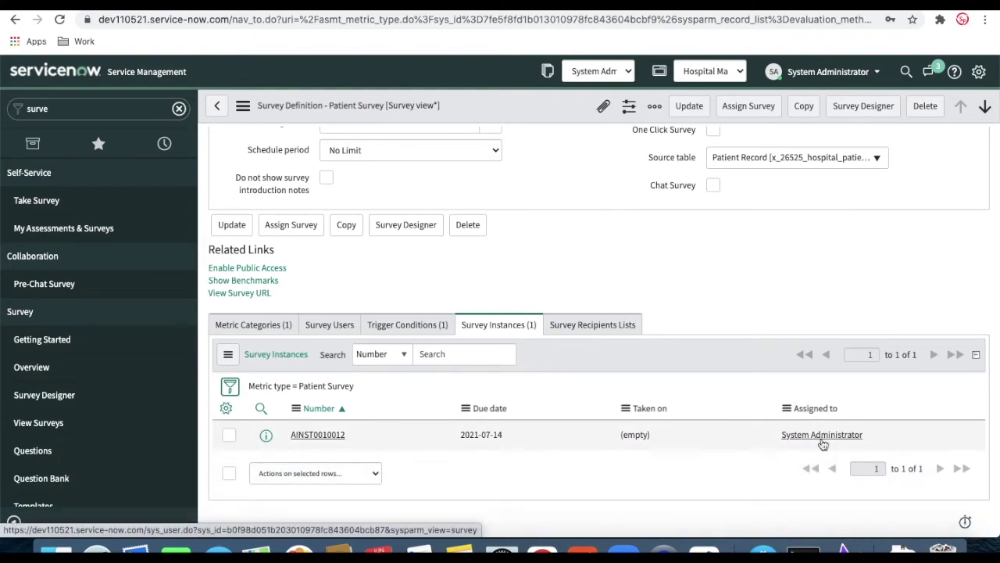
right_click(306, 438)
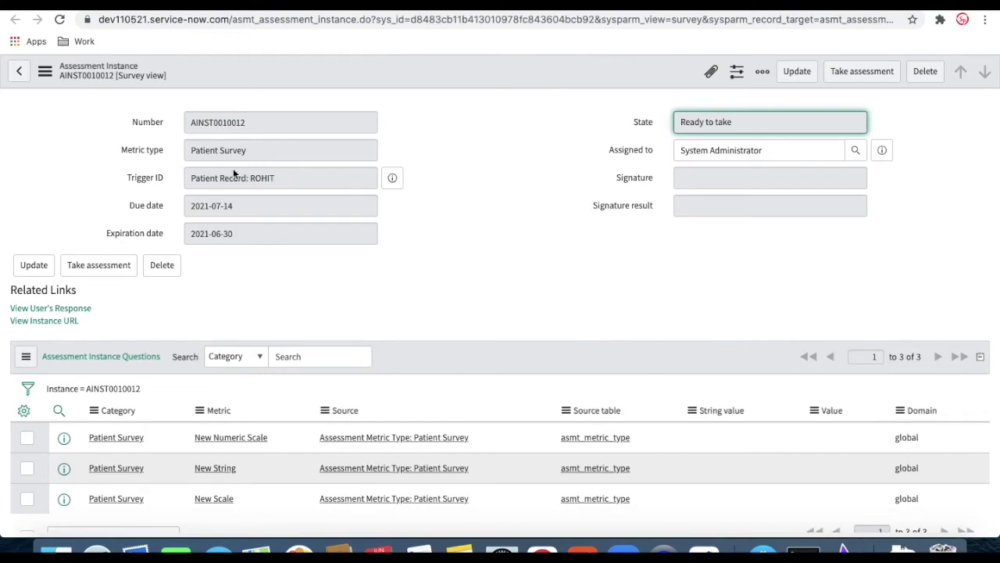
click(392, 179)
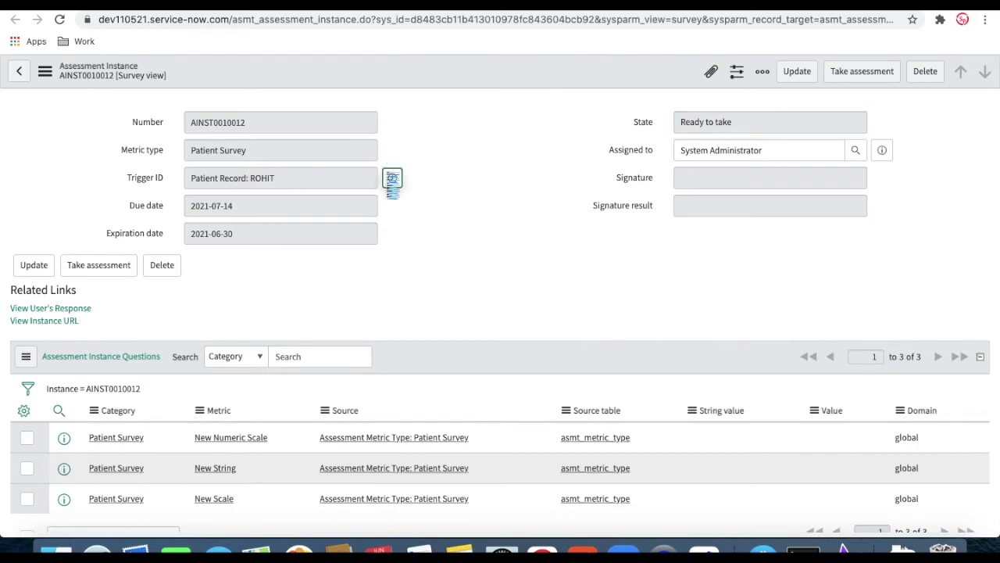
click(482, 130)
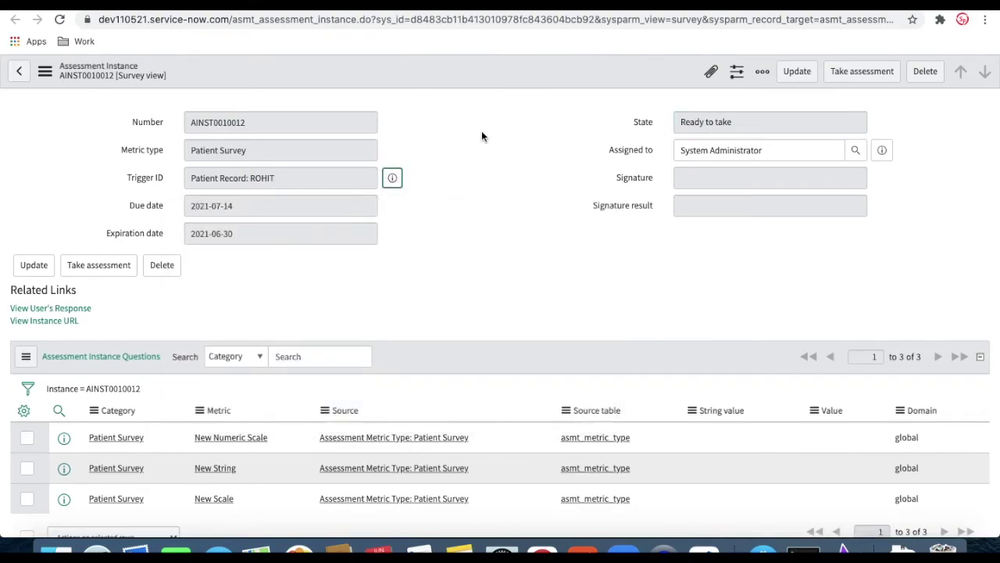
scroll(482, 137, down, 1)
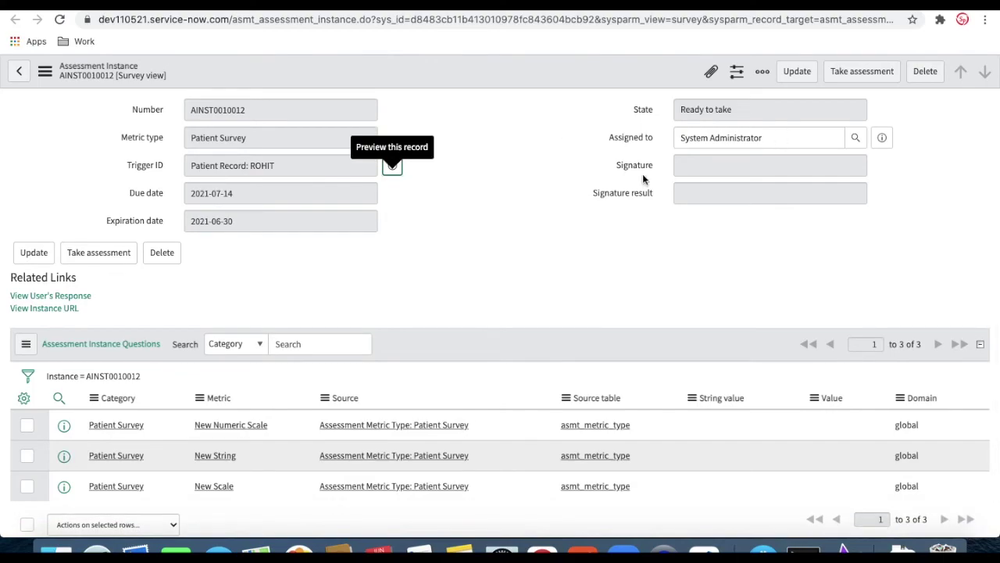
Answer the Patient Survey with product rating 3, payment system No and feedback "ok", and submit it
scroll(649, 180, up, 1)
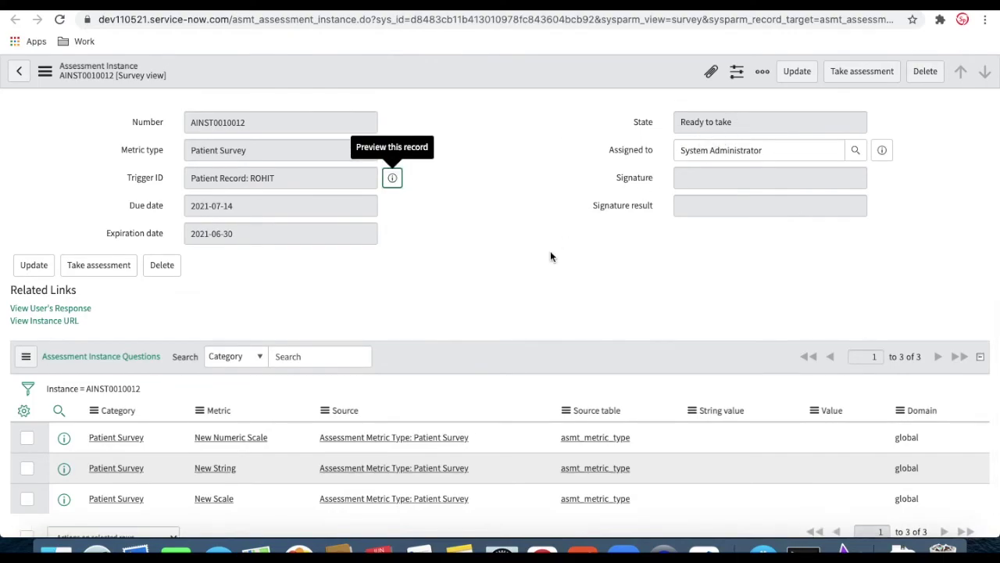
scroll(551, 257, down, 3)
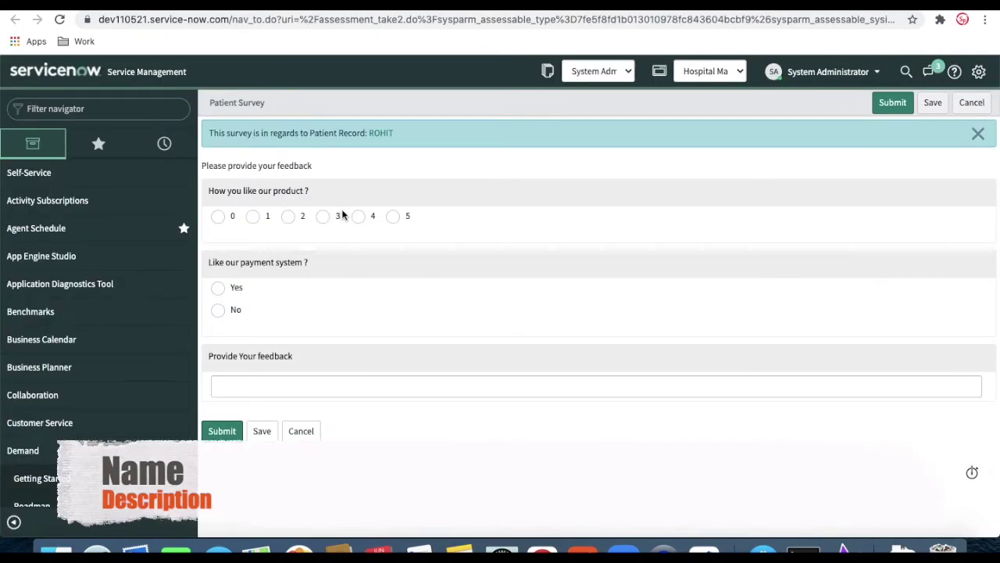
click(324, 216)
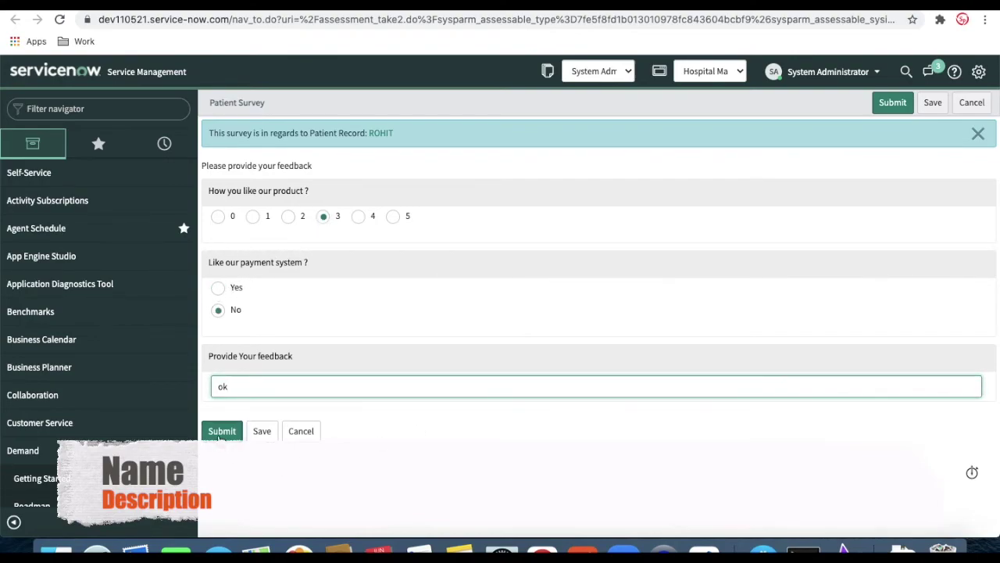
click(222, 434)
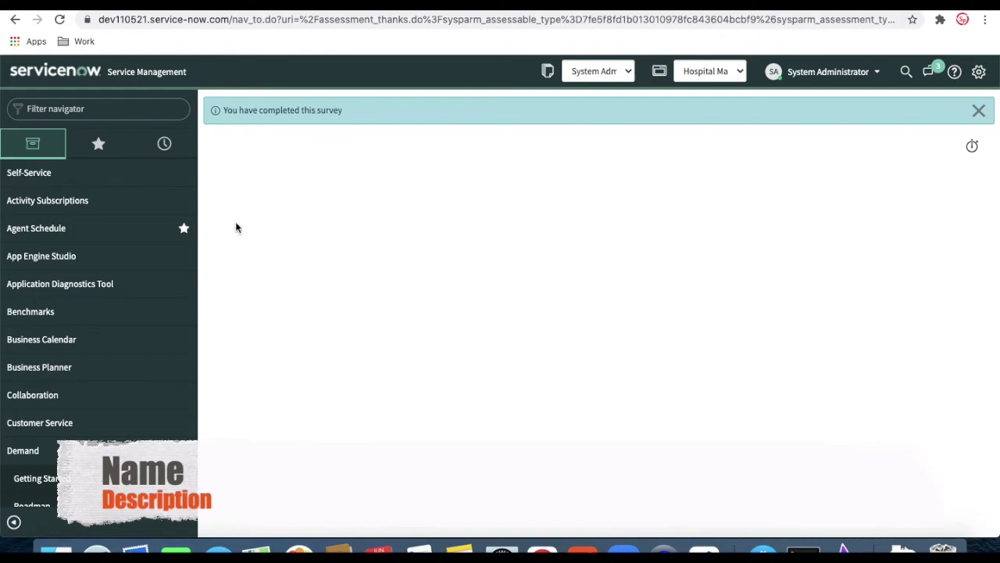
Reload the Patient Survey's assessment instance and check its state and the recorded answer values for each question
scroll(300, 163, up, 1)
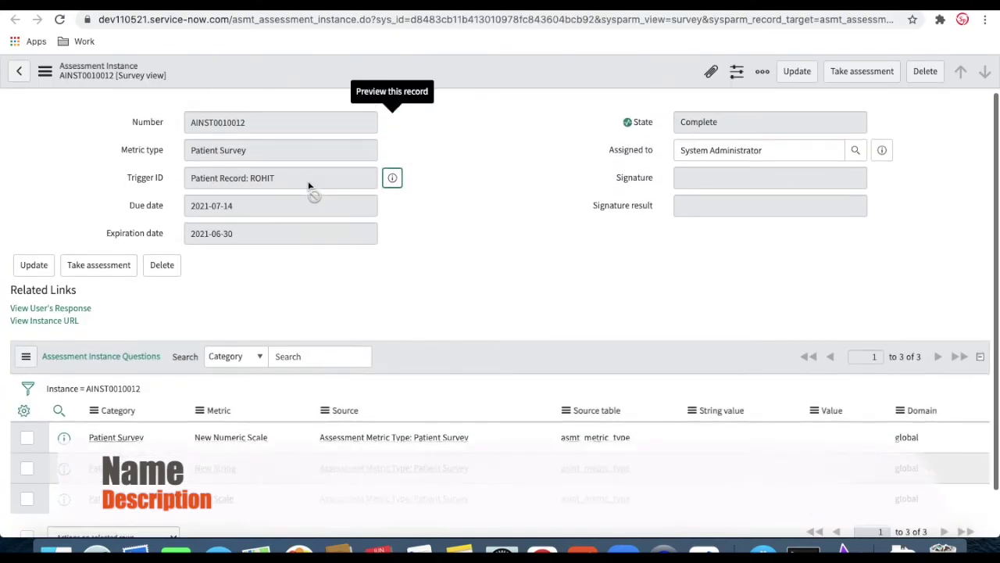
click(61, 19)
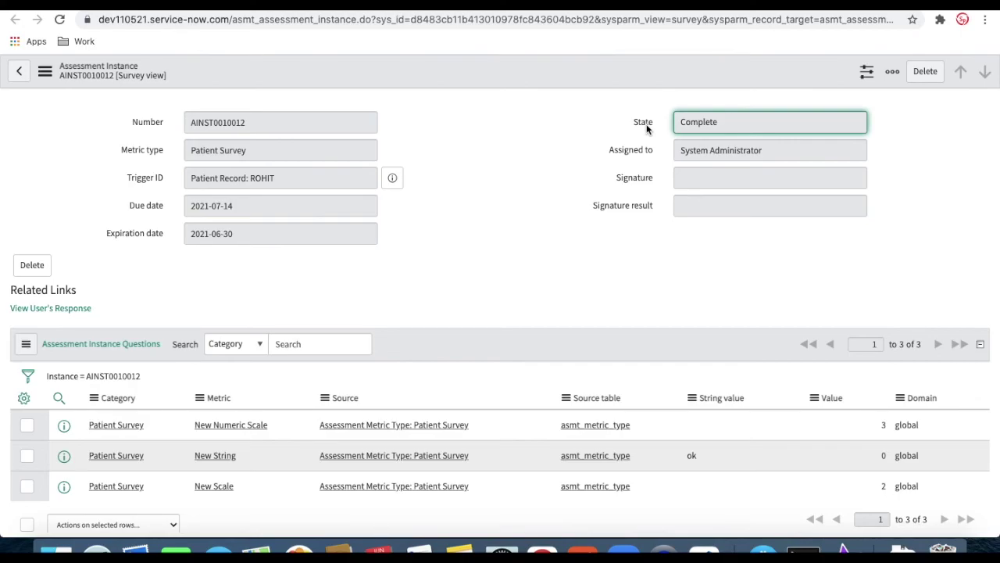
scroll(900, 398, down, 1)
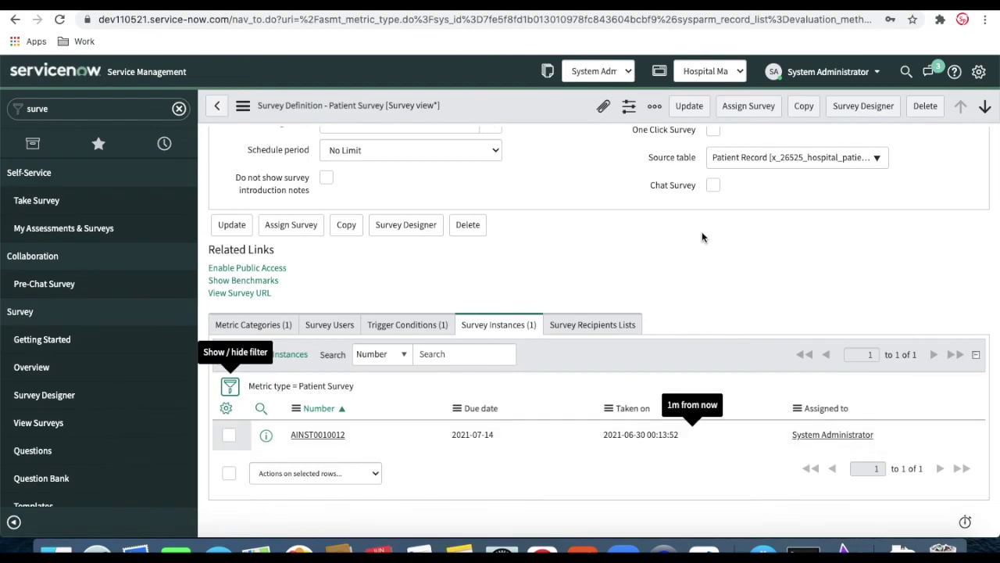
Reload the Patient Survey definition and review its Response Trend and Survey Summary charts
click(59, 19)
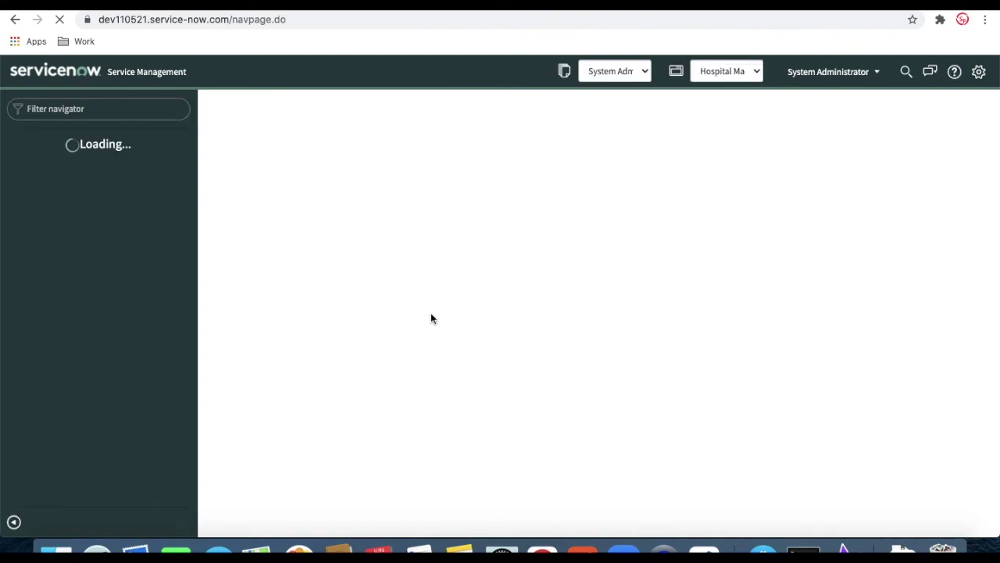
scroll(474, 317, down, 3)
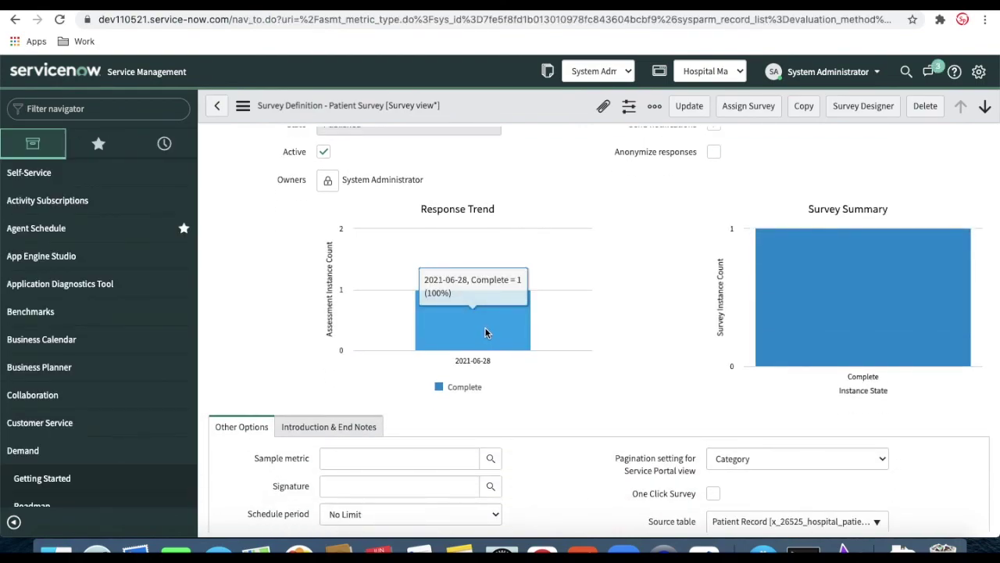
scroll(485, 332, down, 2)
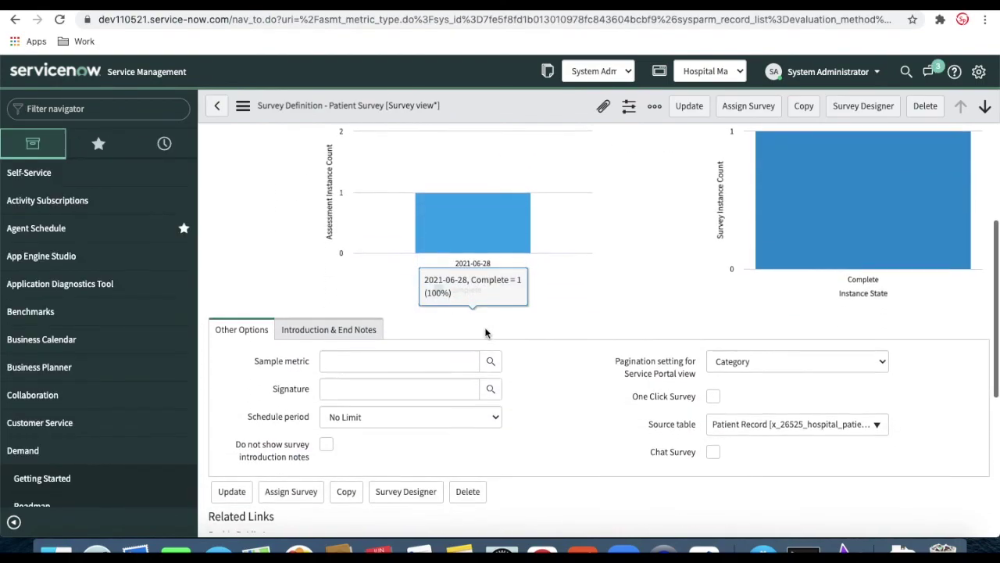